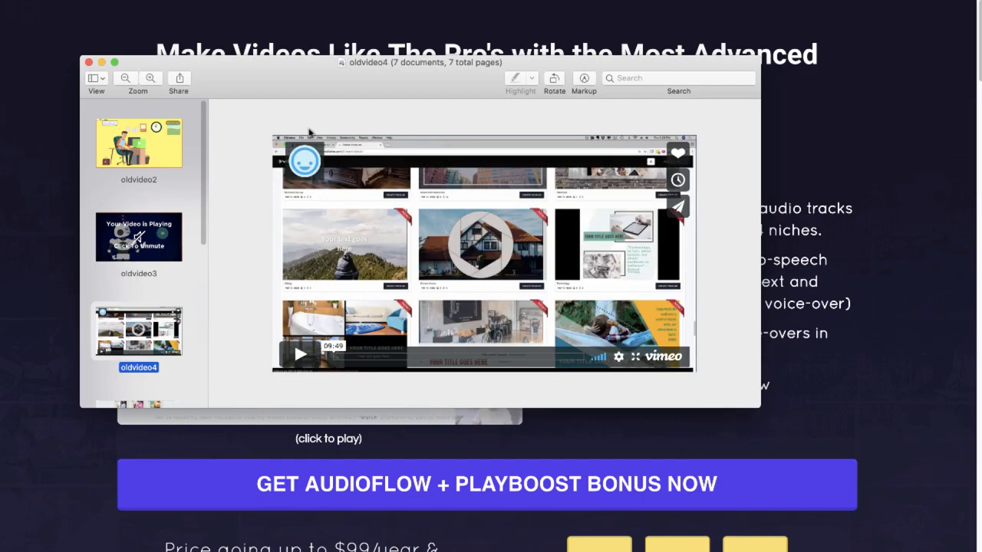
- Look through the old video player screenshots from oldvideo5 to oldvideo7 and oldvideo1.png
key("Down")
key("Down")
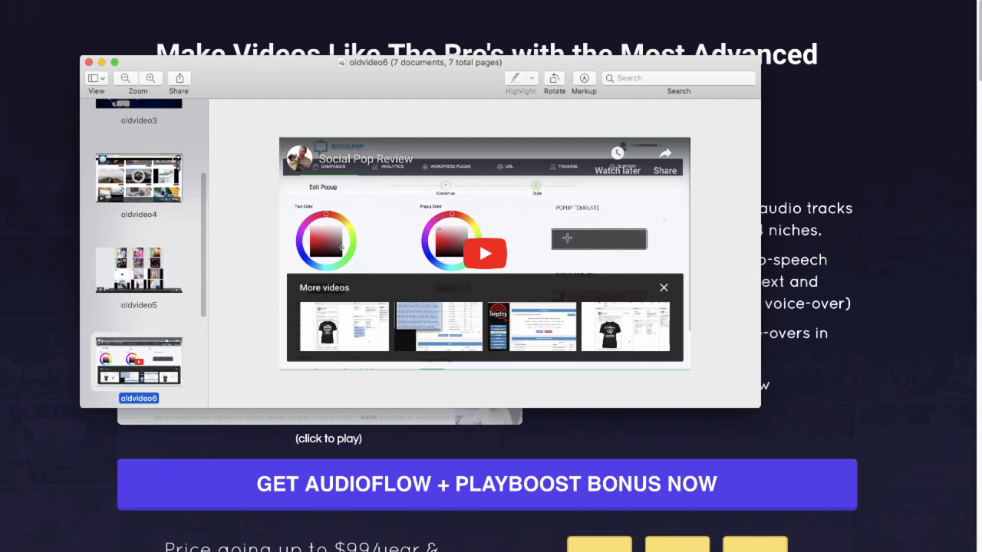
key("Down")
key("Up")
key("Down")
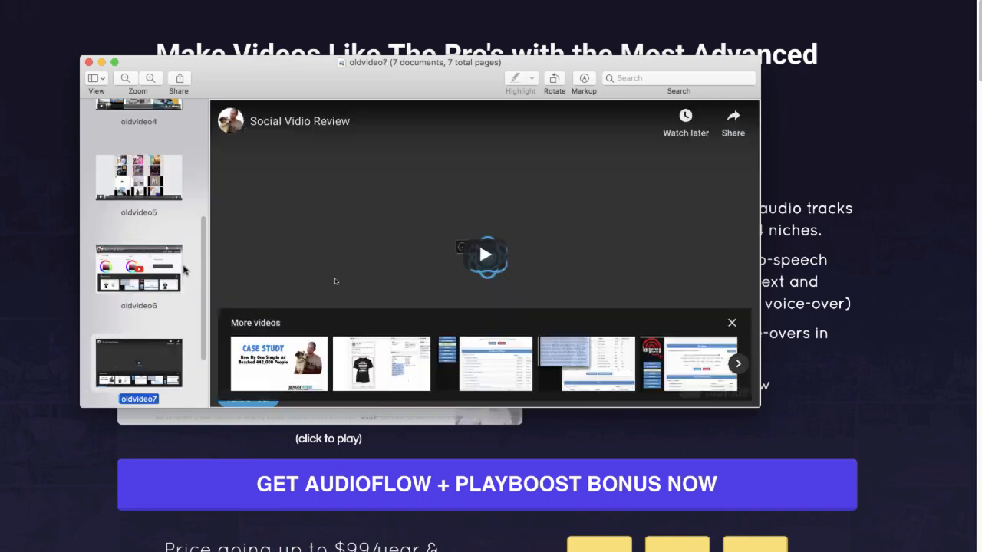
key("Up")
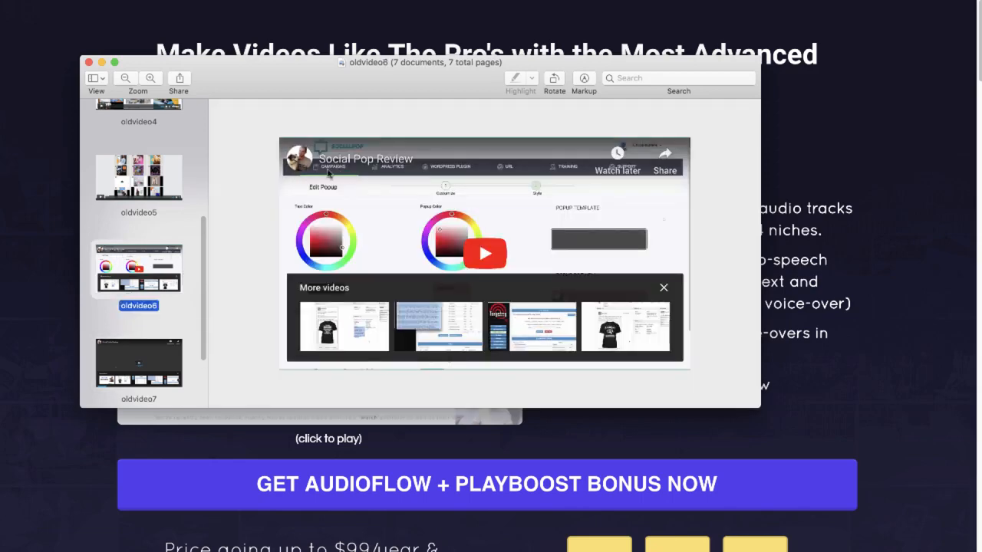
key("Down")
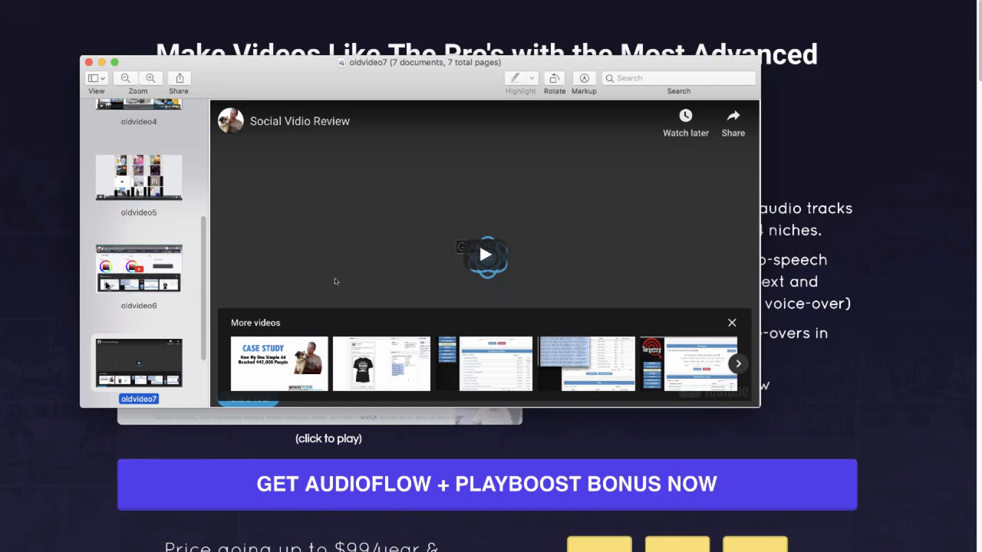
key("Down")
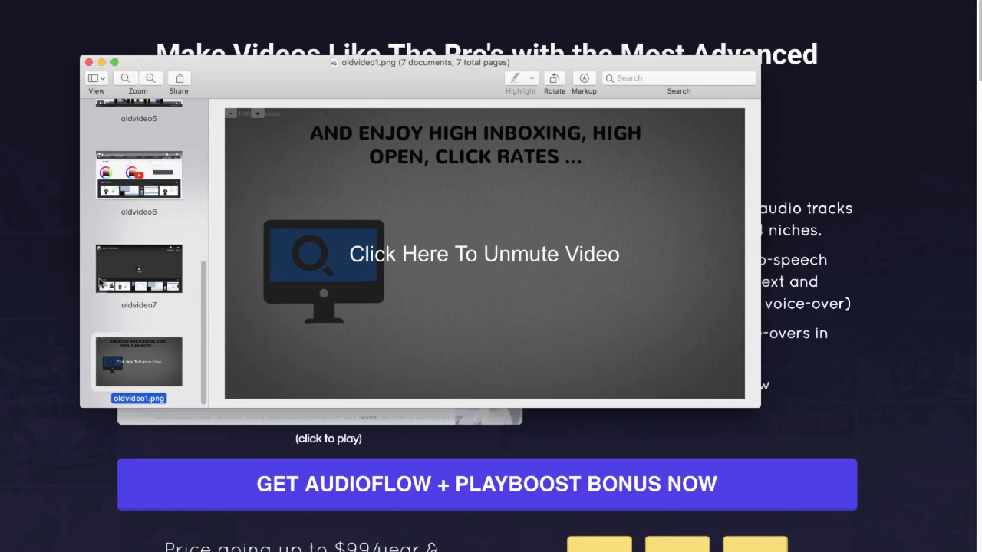
- Compare the thumbnails and play prompts in the oldvideo7, oldvideo6, oldvideo4, oldvideo1.png and oldvideo2 screenshots
left_click(150, 261)
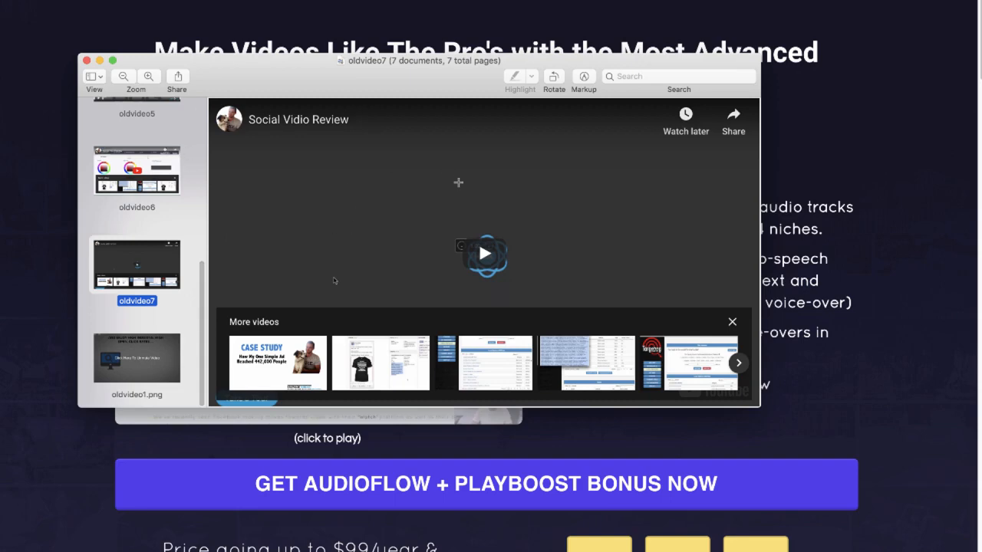
left_click(140, 188)
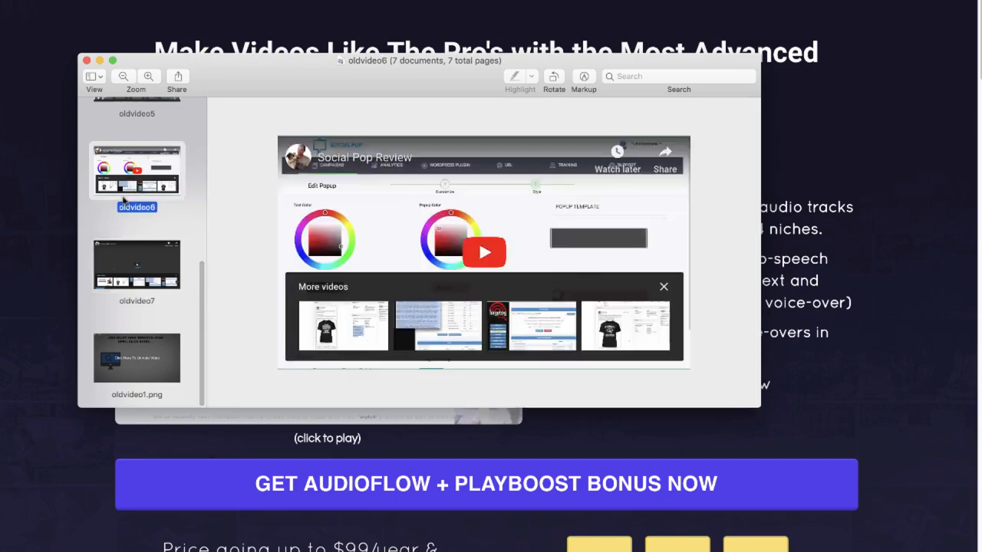
key("Up")
key("Up")
key("Up")
key("Down")
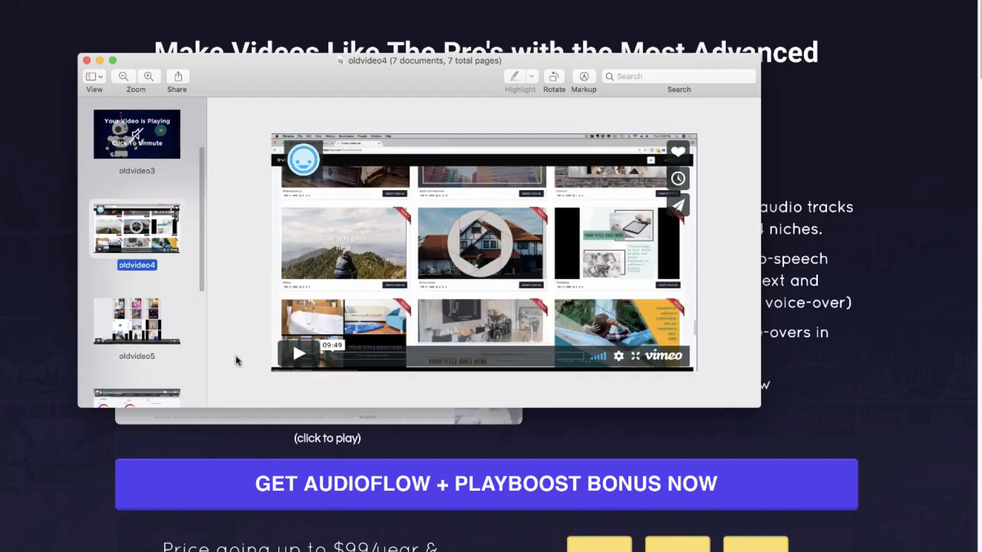
scroll(150, 253, "down", 5)
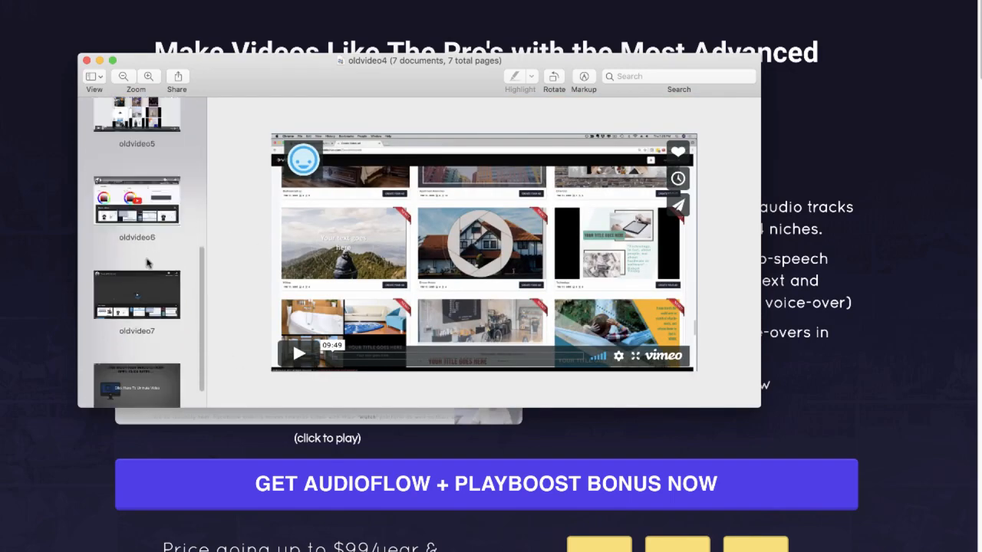
left_click(127, 361)
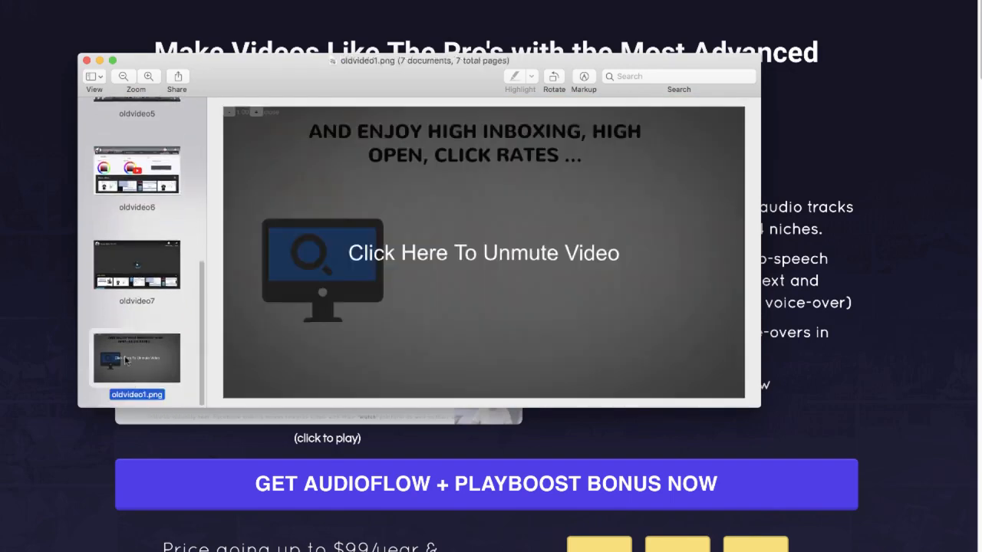
left_click(153, 276)
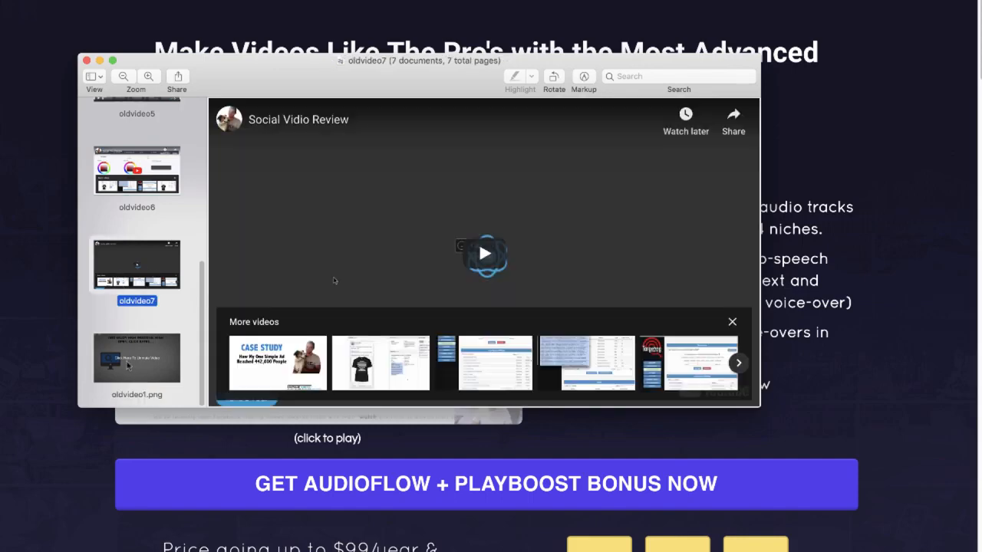
scroll(163, 342, "up", 2)
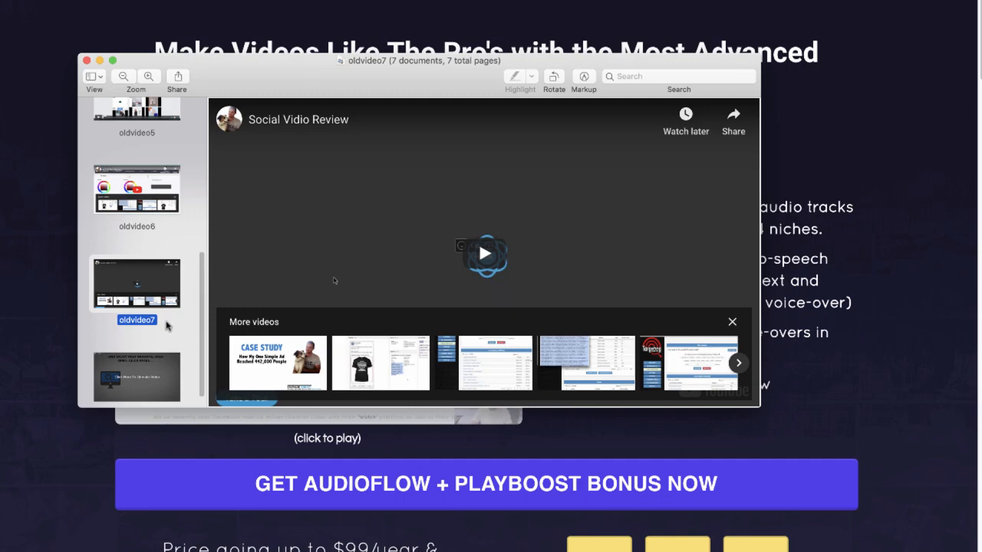
scroll(168, 324, "up", 3)
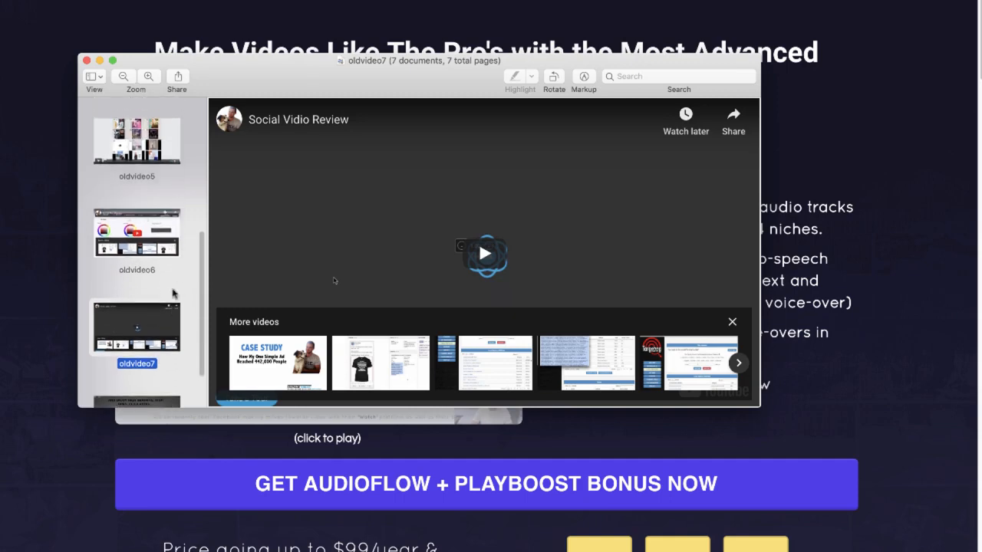
scroll(177, 280, "up", 8)
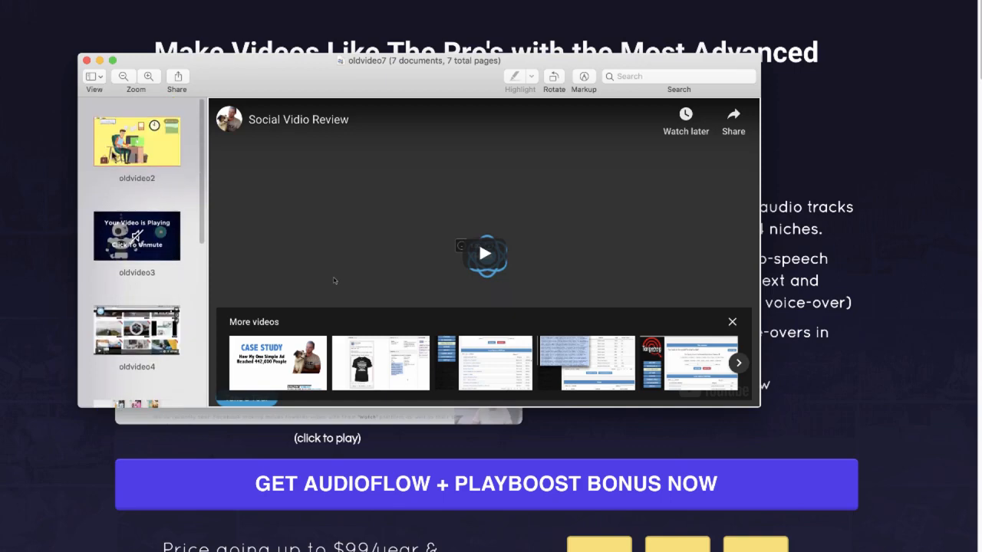
left_click(115, 157)
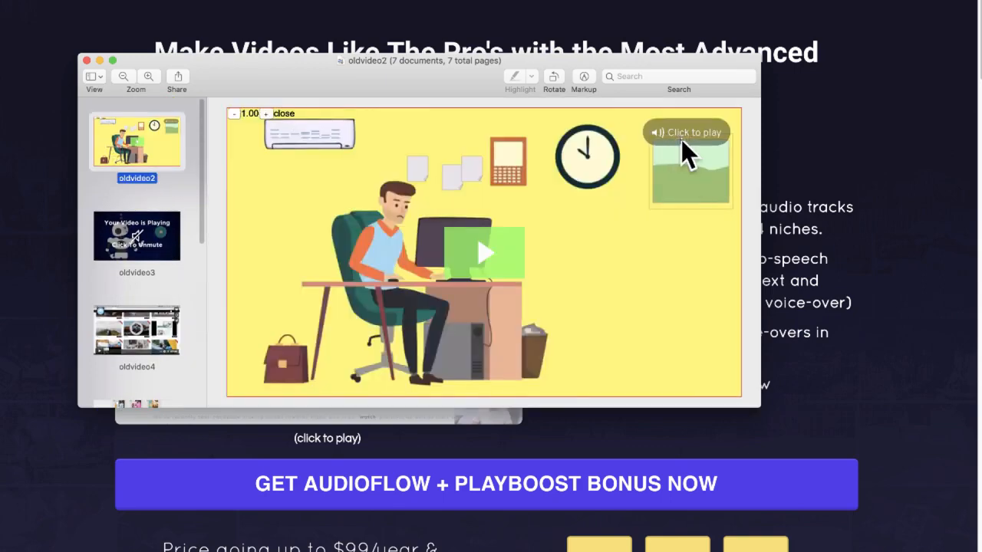
left_click(780, 151)
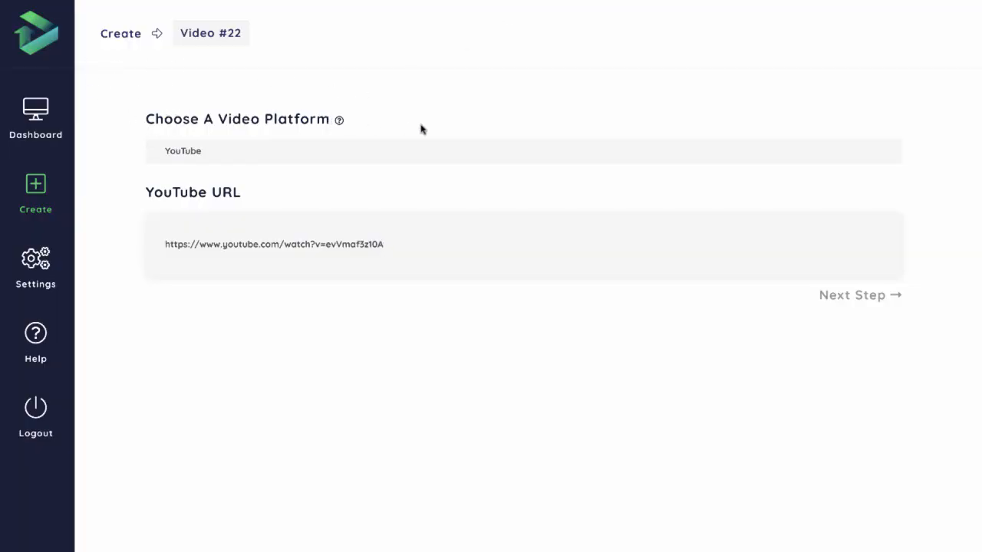
- Check the video platform choice and the thumbnail options for Video #22
left_click(178, 153)
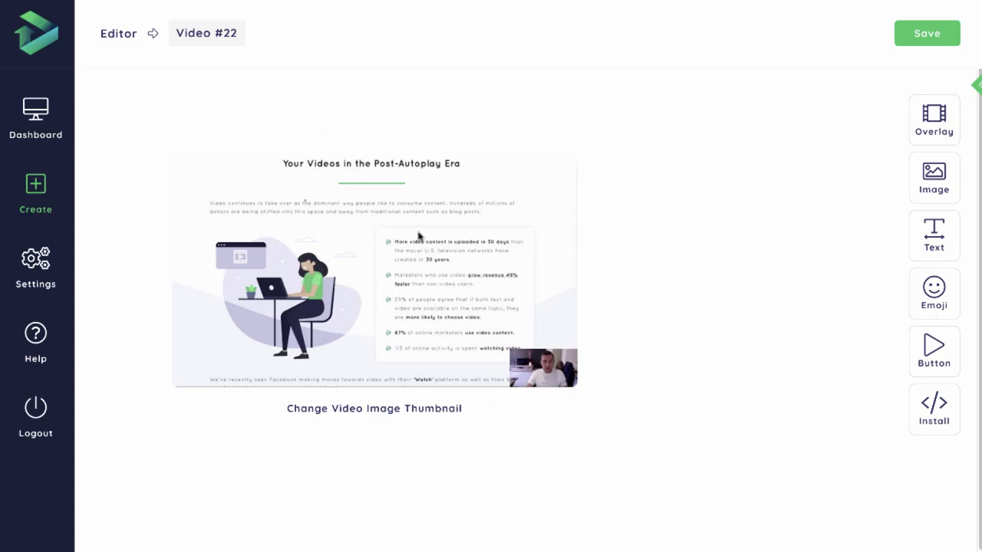
left_click(407, 415)
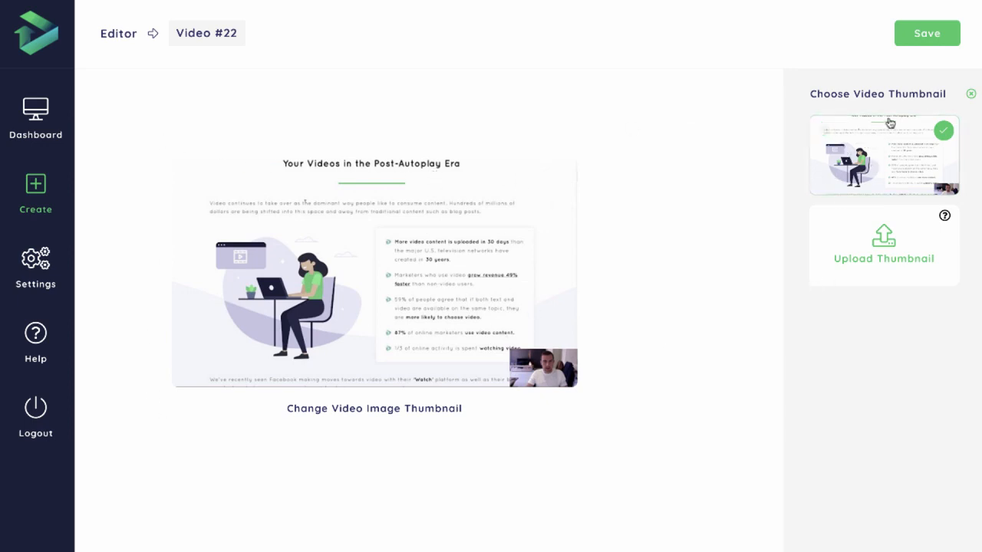
left_click(969, 93)
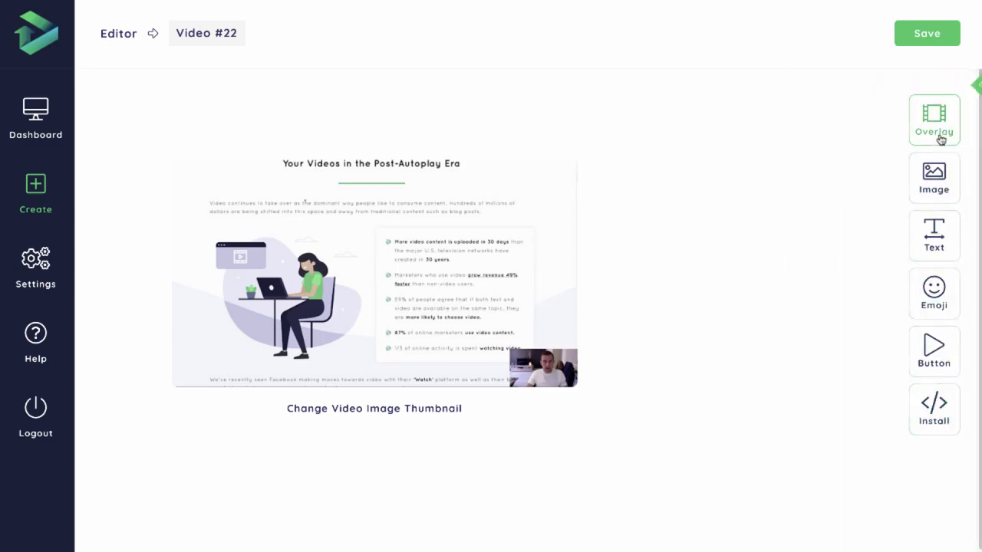
- Add an overlay to the video thumbnail, try the rocket-and-cloud pattern, and return to the solid overlay
left_click(931, 127)
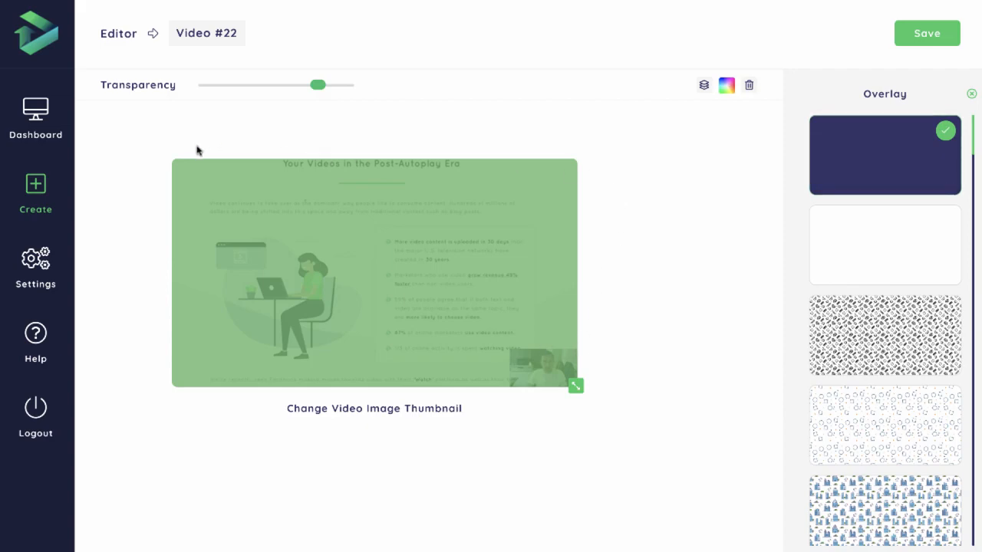
scroll(856, 217, "down", 5)
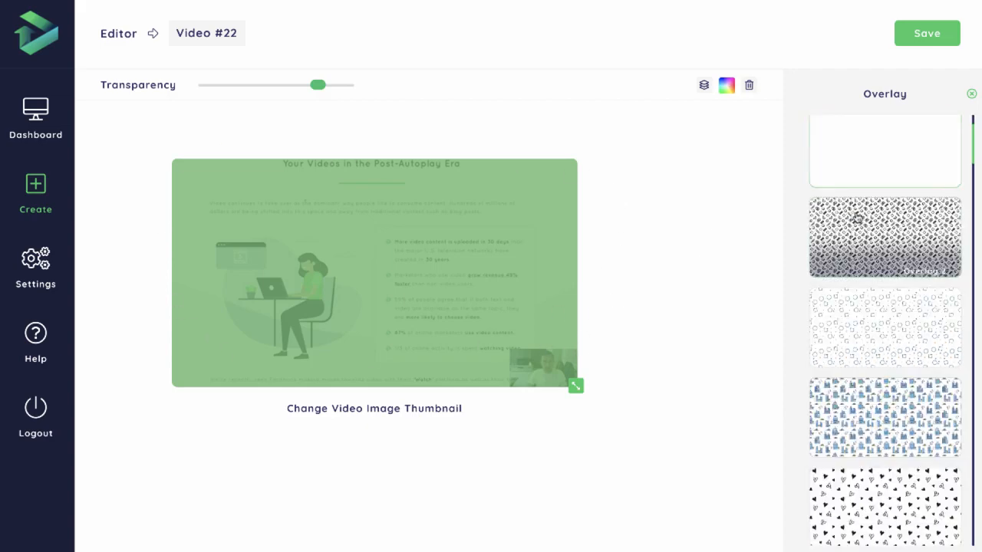
scroll(856, 217, "down", 10)
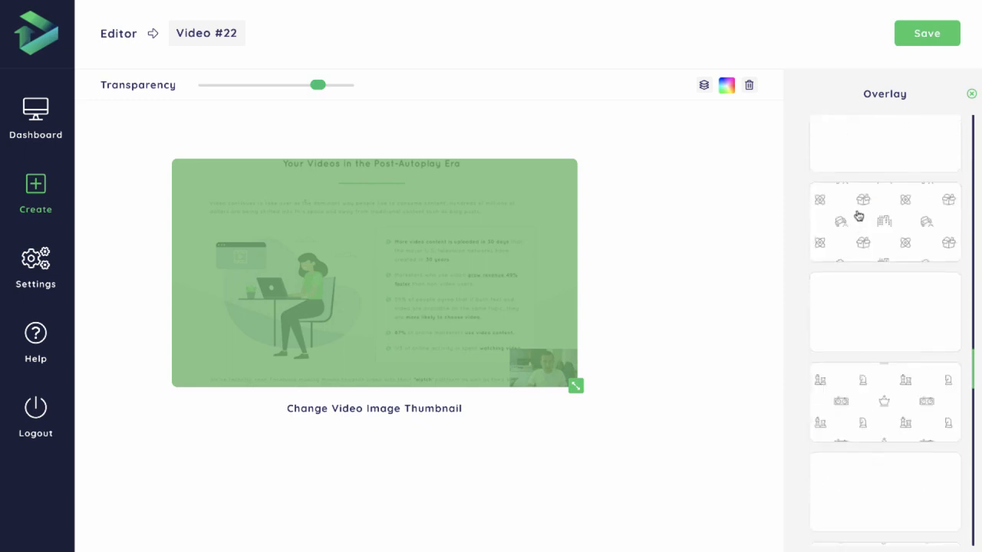
scroll(866, 222, "down", 3)
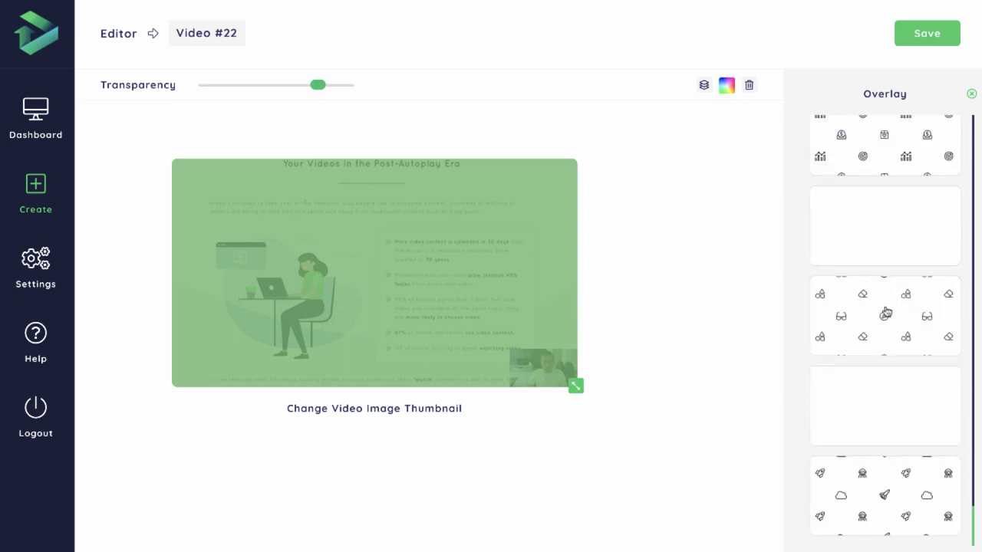
left_click(851, 436)
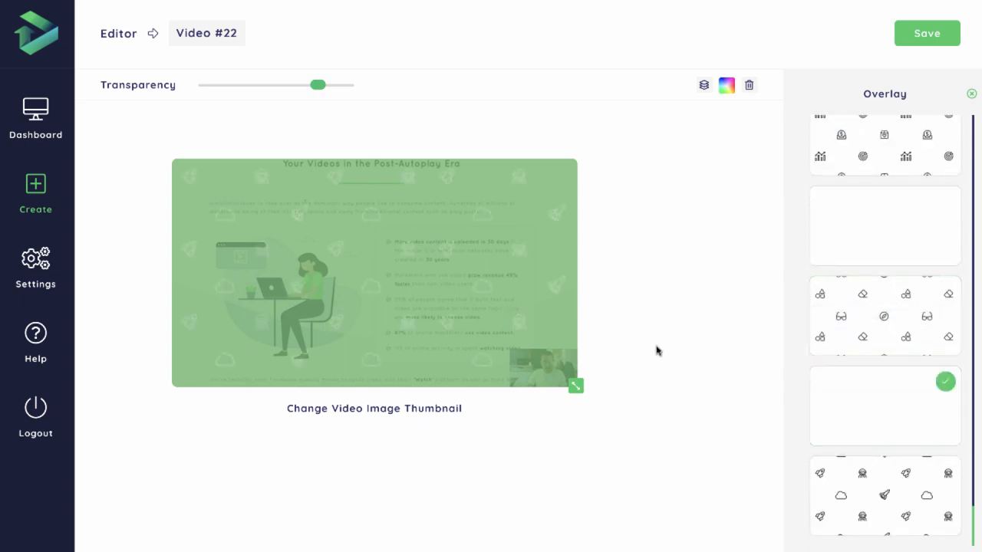
scroll(901, 327, "up", 12)
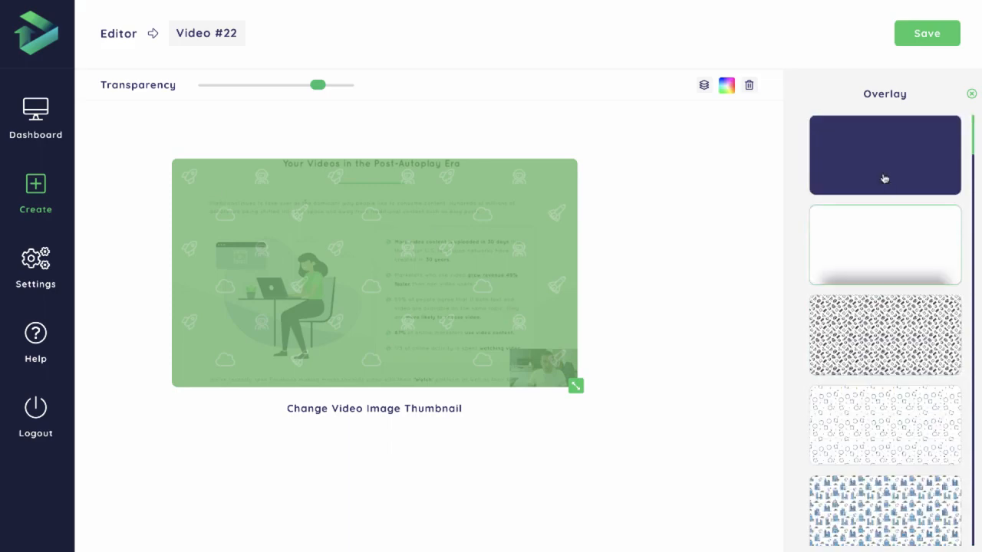
left_click(886, 178)
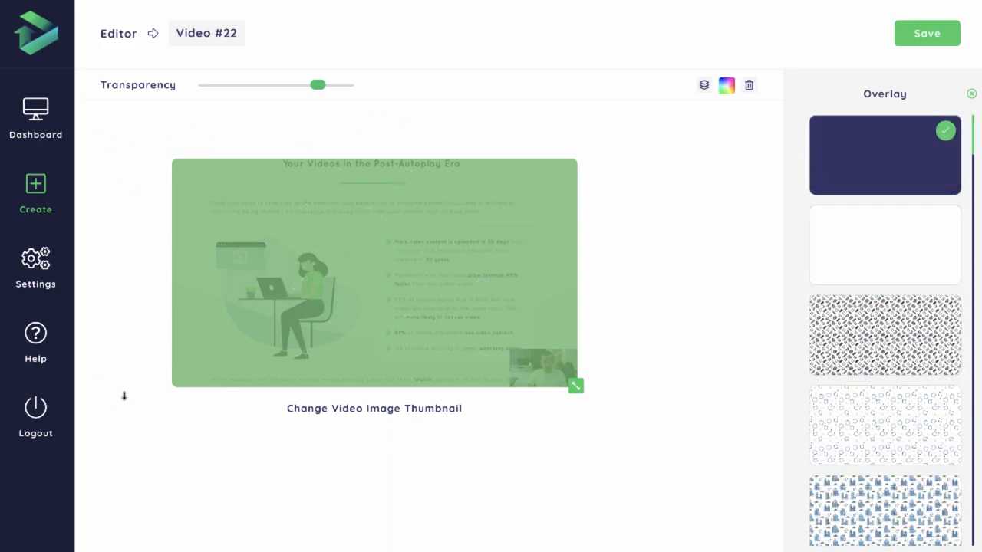
- Change the solid overlay's color to light grey #cfd8dc and close the overlay options
left_click(726, 85)
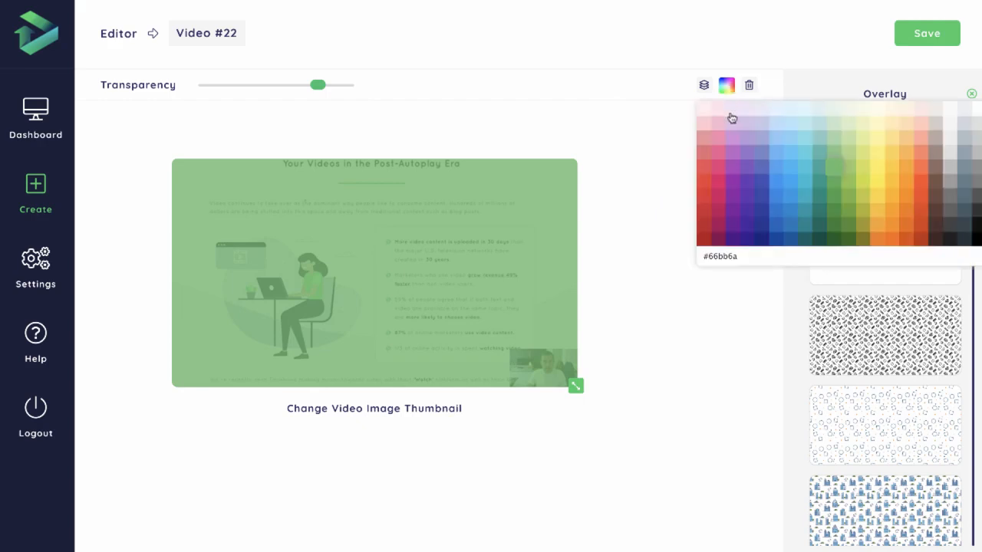
left_click(970, 115)
left_click(965, 124)
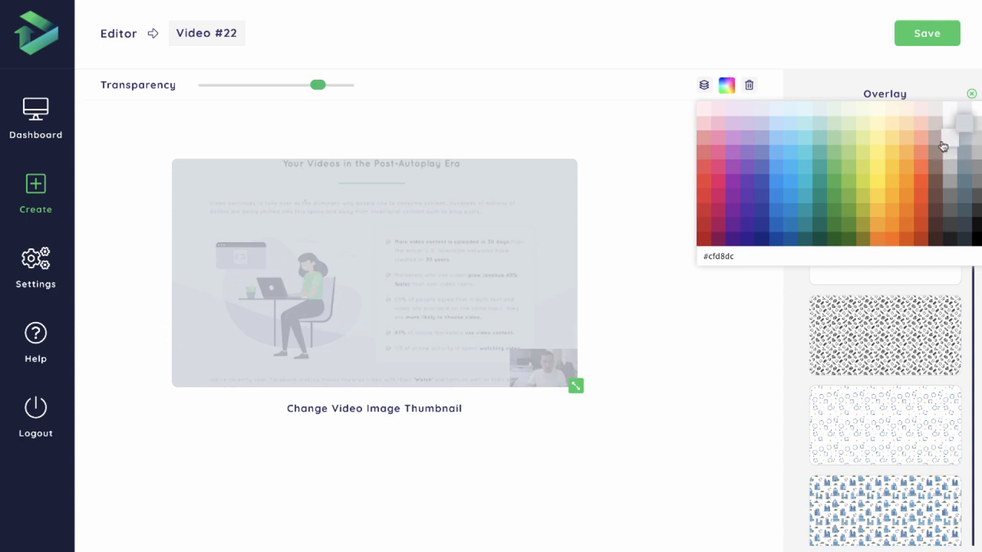
left_click(967, 143)
left_click(965, 127)
left_click(720, 341)
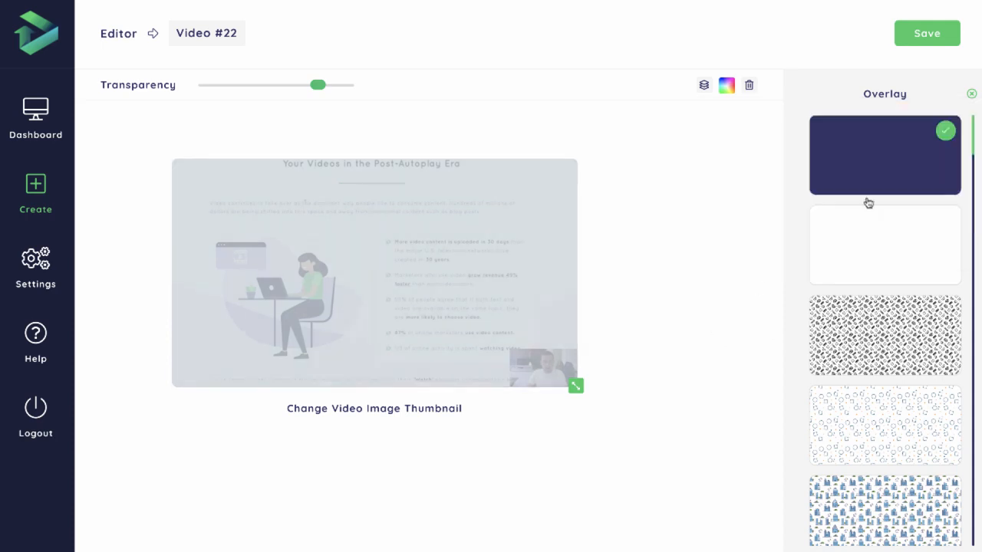
left_click(972, 93)
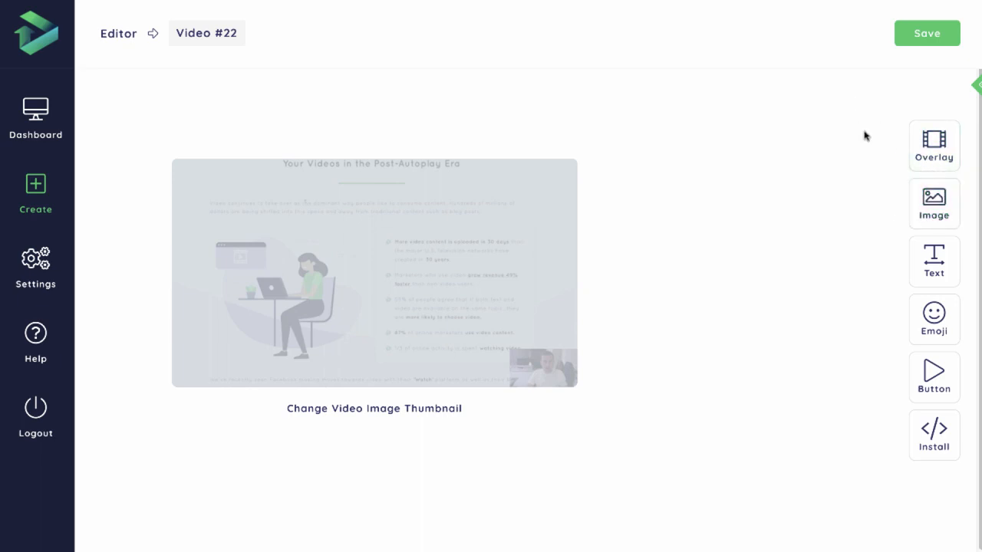
- Open the image options and search the GIFs for "funny", looking through the choices
left_click(949, 220)
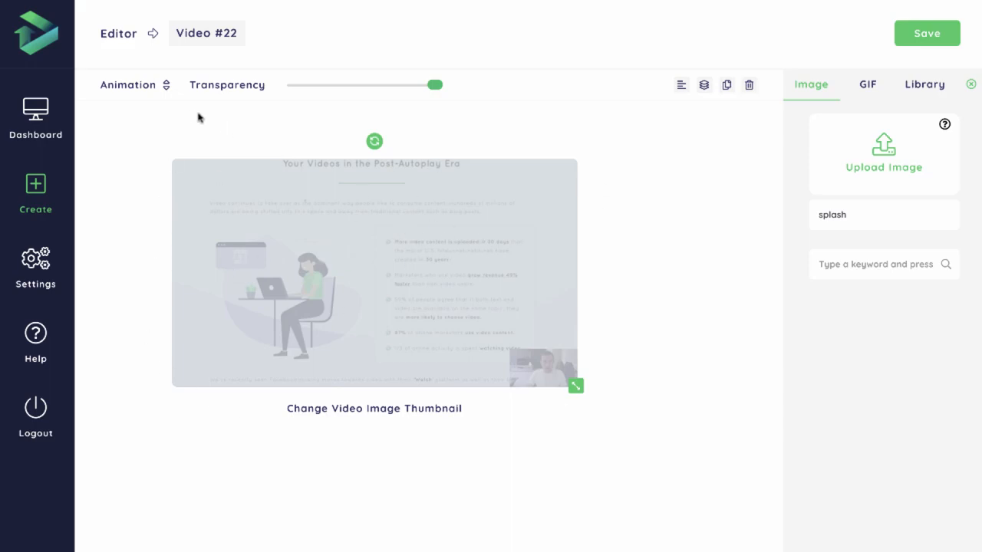
left_click(159, 89)
left_click(869, 89)
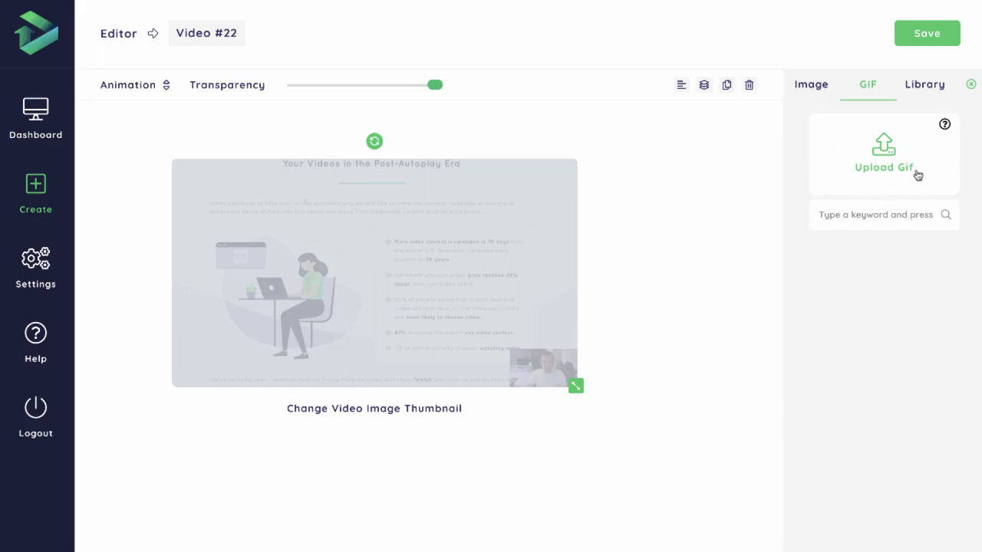
type("funny")
key("Return")
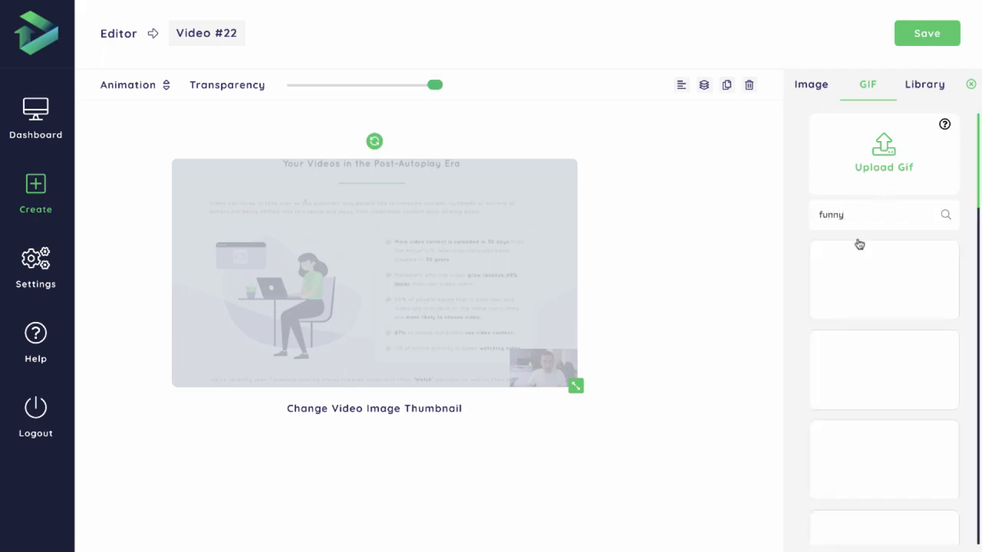
scroll(882, 243, "down", 3)
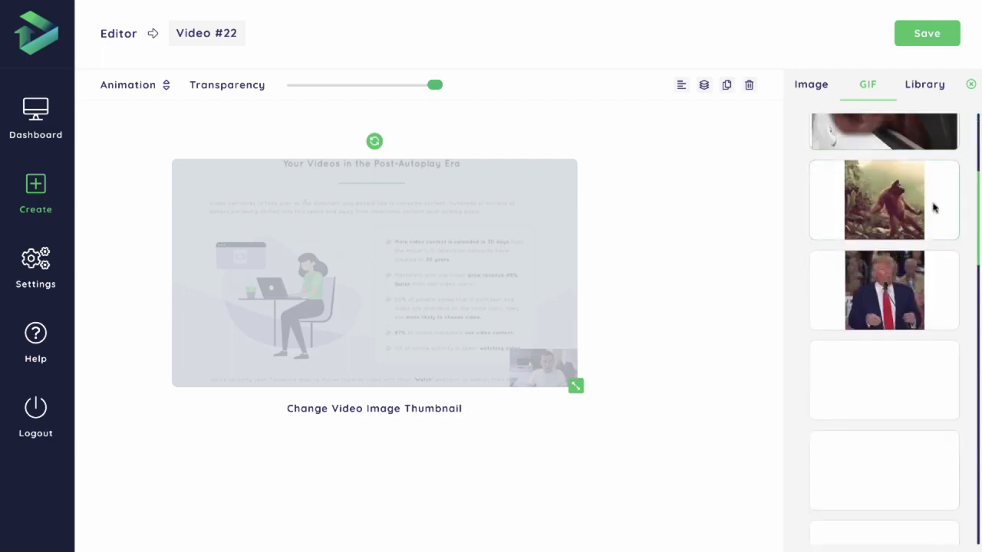
scroll(906, 230, "up", 5)
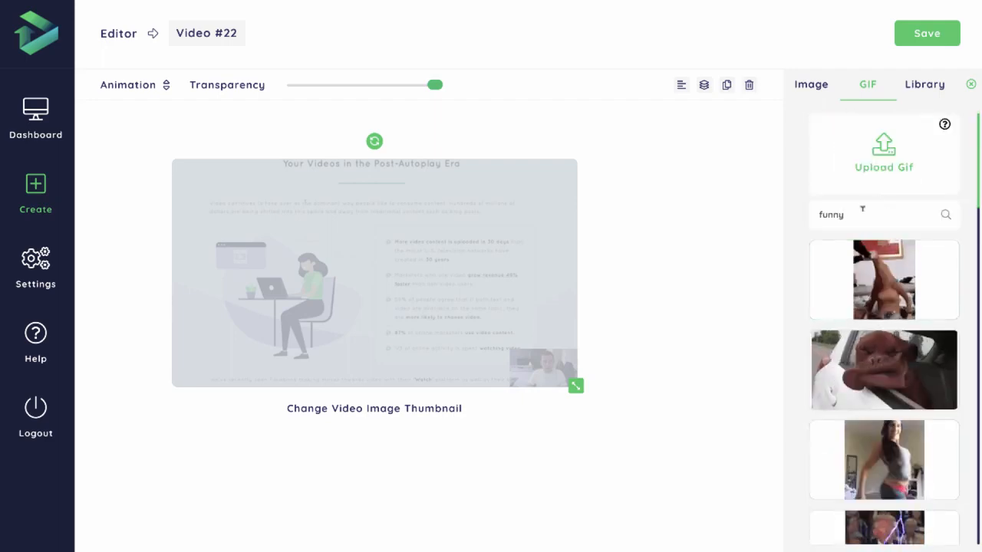
- Add the cartoon man image from the library to the thumbnail and place it, shrunk, over the webcam inset
left_click(911, 88)
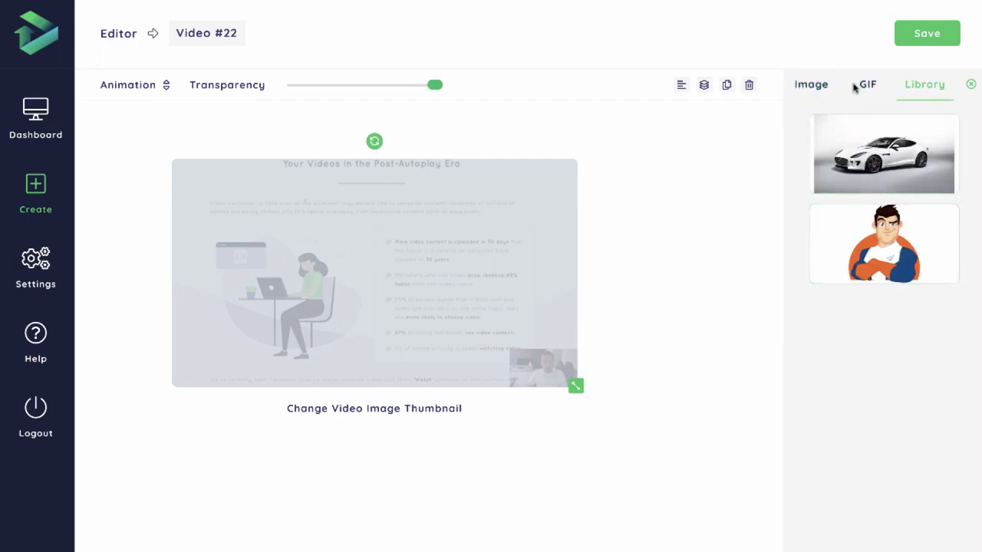
left_click(882, 244)
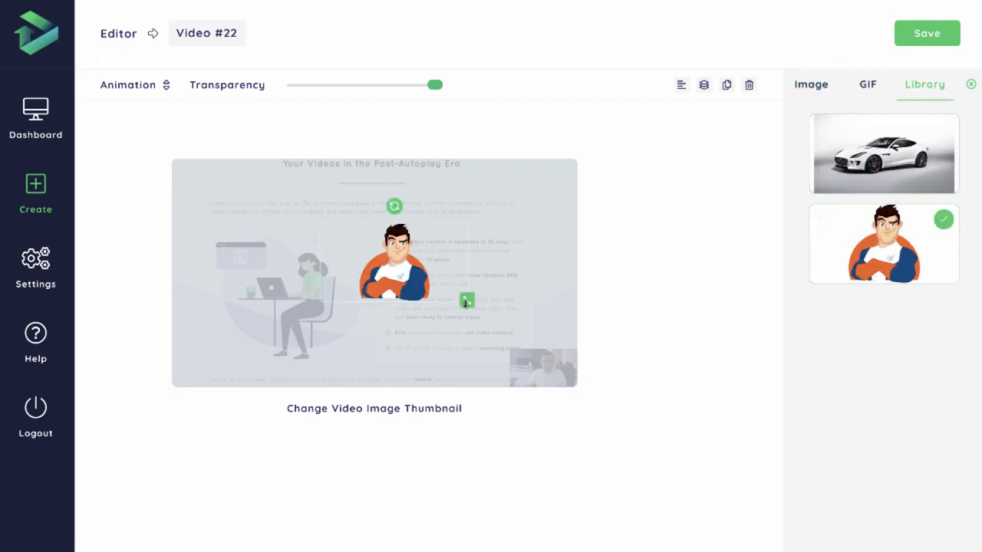
left_click_drag(465, 302, 541, 343)
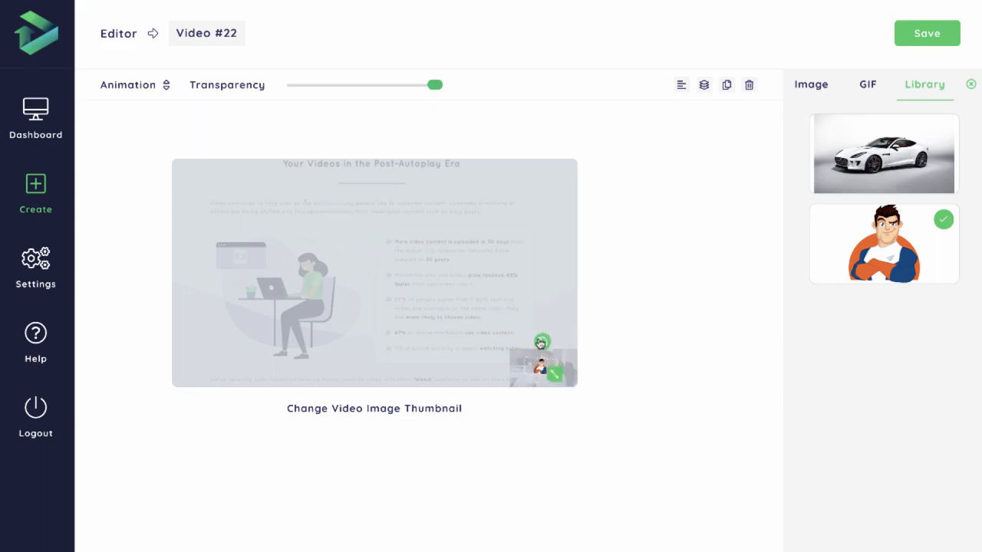
- Apply the Bounce In animation to the cartoon man image
left_click(108, 83)
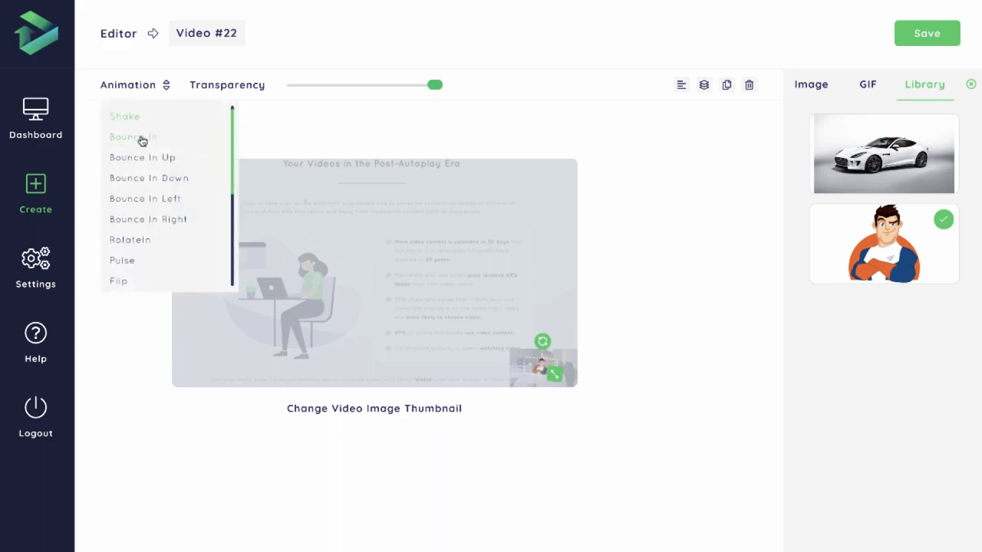
left_click(141, 139)
left_click(129, 88)
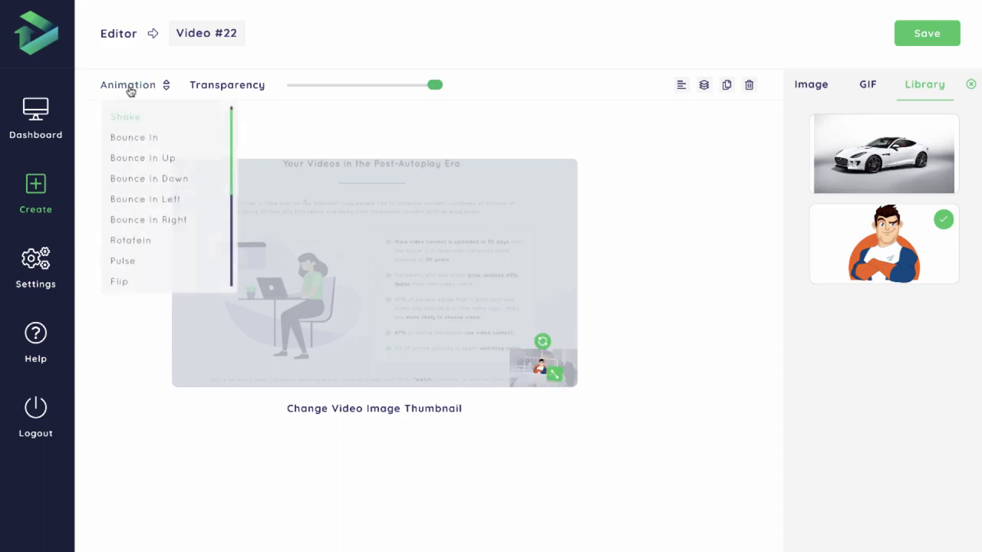
left_click(151, 135)
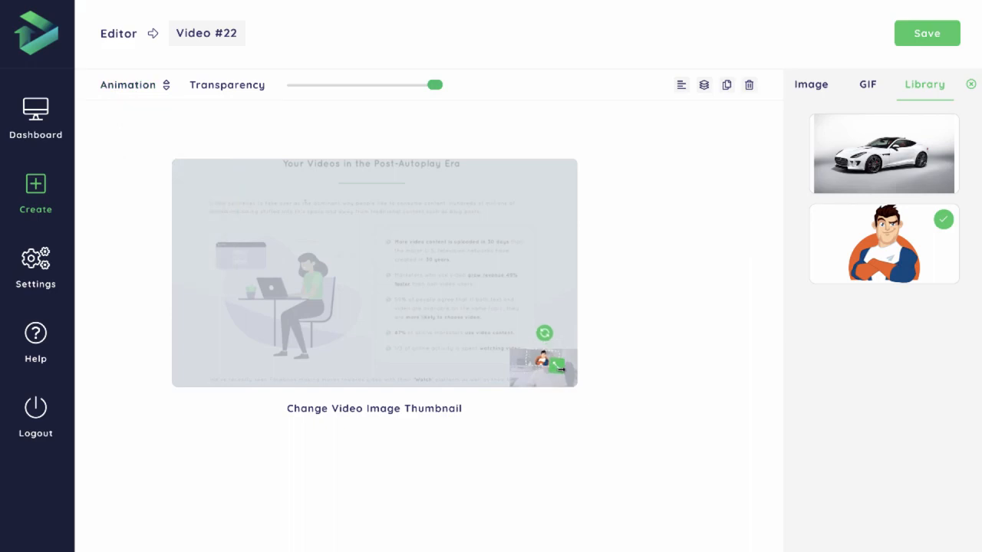
- Reposition the cartoon man over the webcam inset and enlarge it slightly to cover more of the inset
left_click_drag(545, 340, 542, 336)
mouse_move(556, 367)
left_mouse_down()
mouse_move(570, 373)
mouse_move(548, 376)
left_mouse_up()
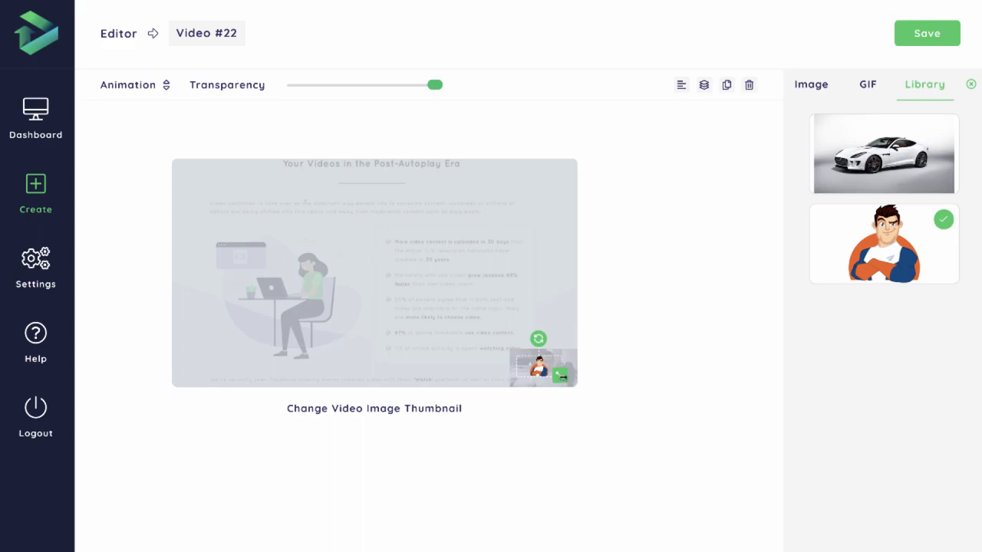
left_click_drag(561, 376, 567, 379)
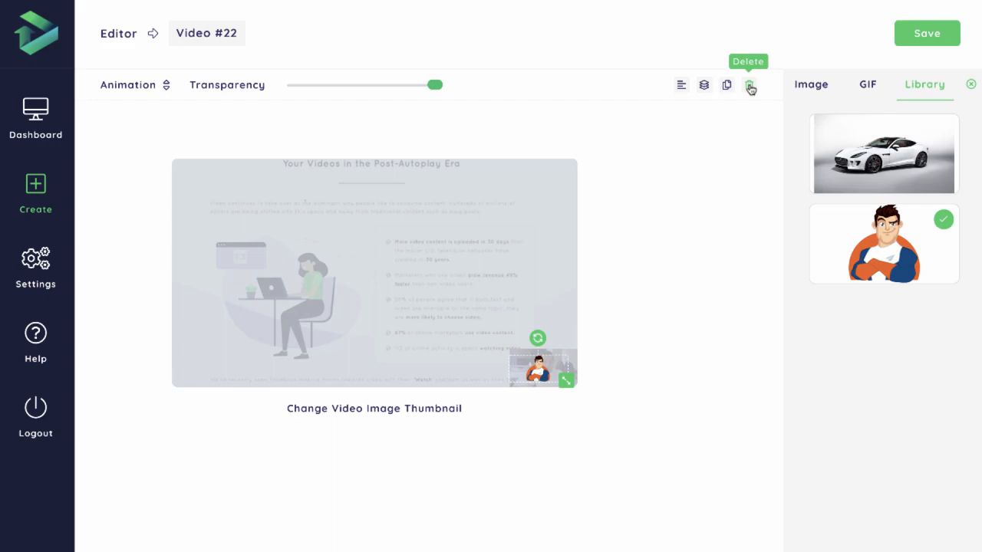
- Send the cartoon man image to the back, behind the grey overlay
mouse_move(682, 89)
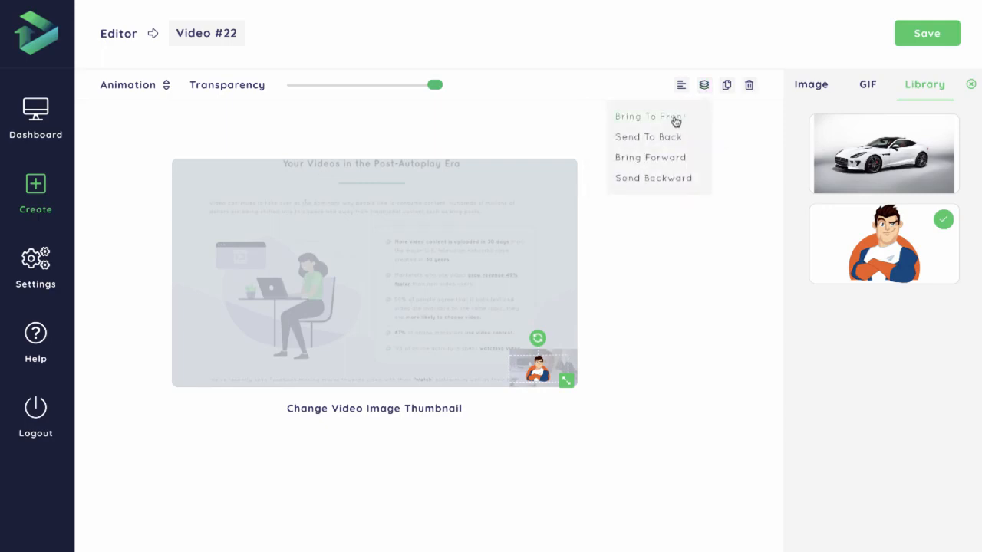
left_click(673, 139)
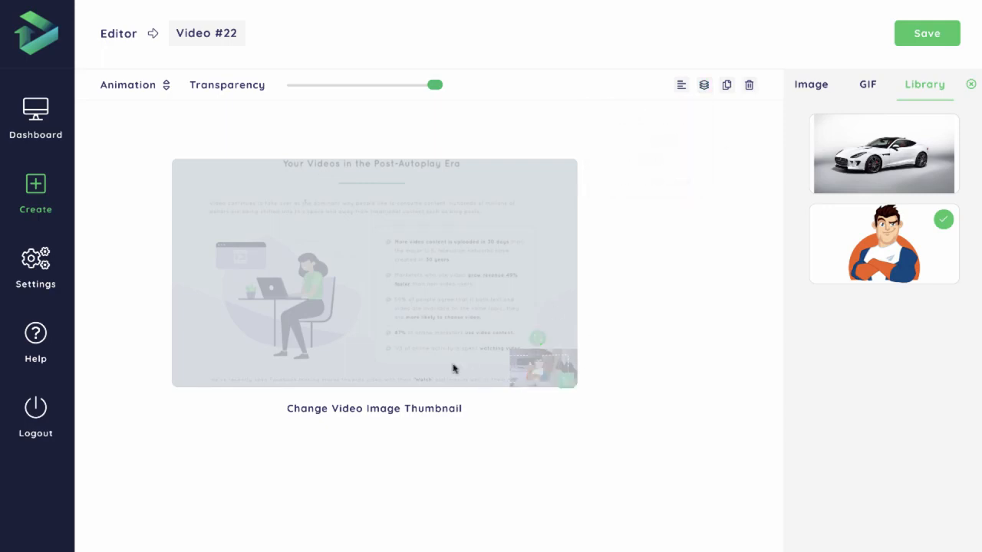
mouse_move(706, 88)
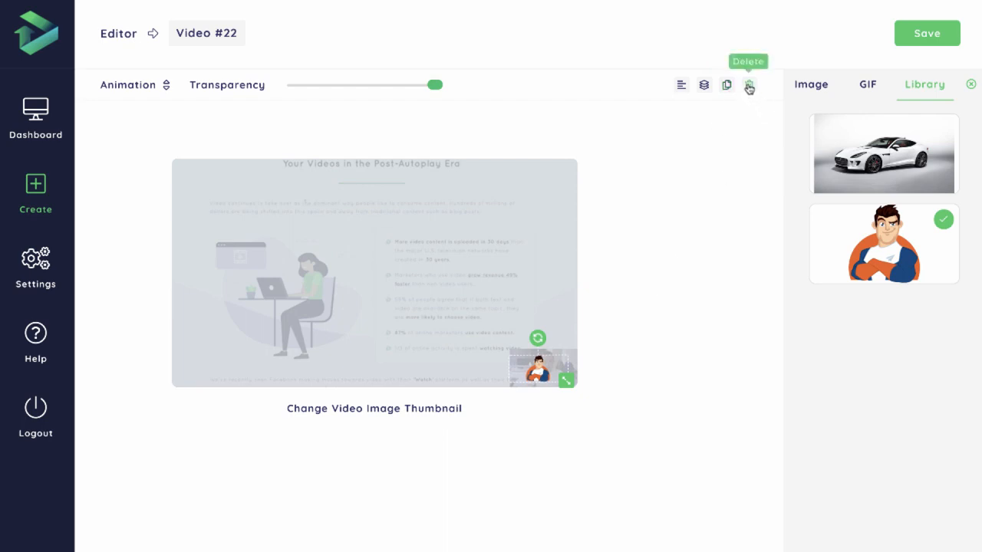
left_click(751, 90)
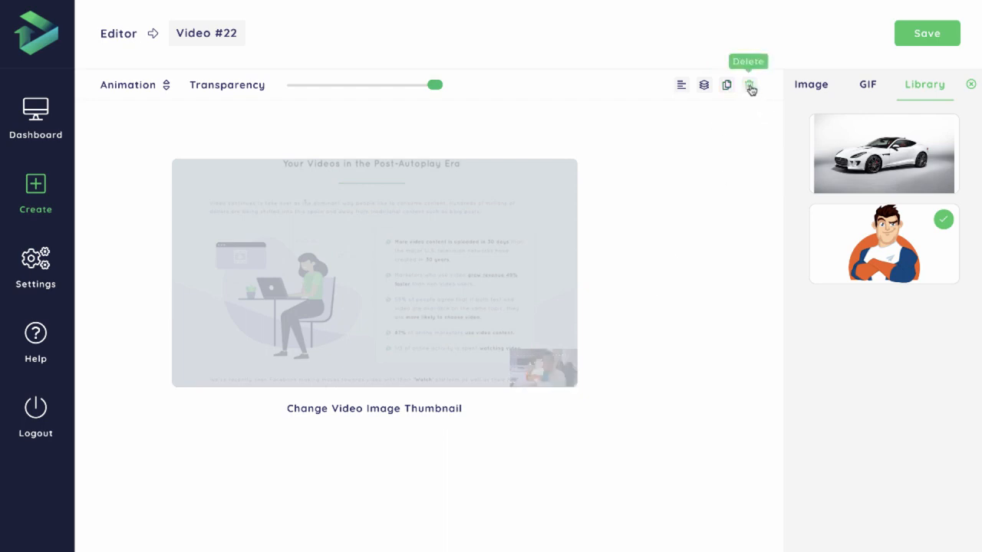
- Select the grey overlay and send it to the back, behind the cartoon man image
left_click(526, 278)
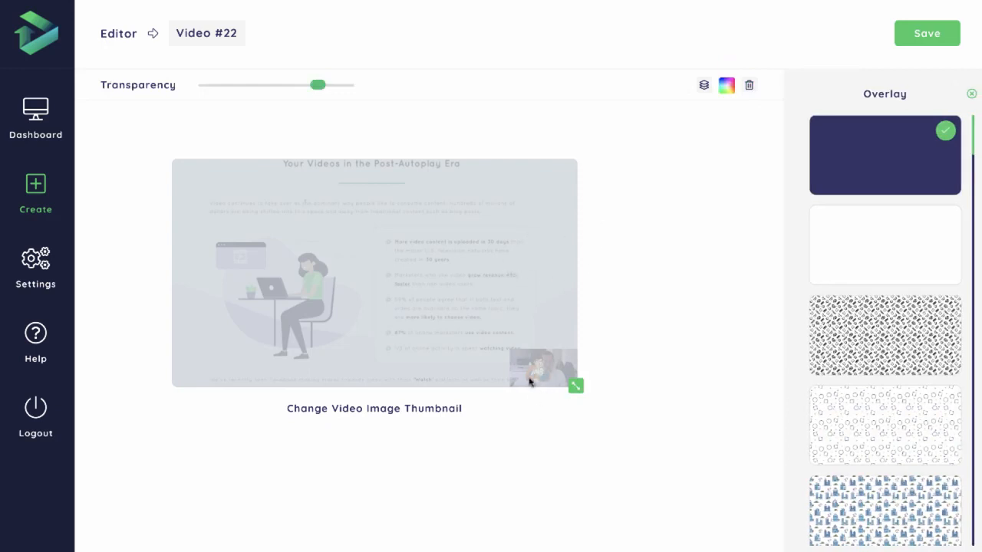
left_click(704, 85)
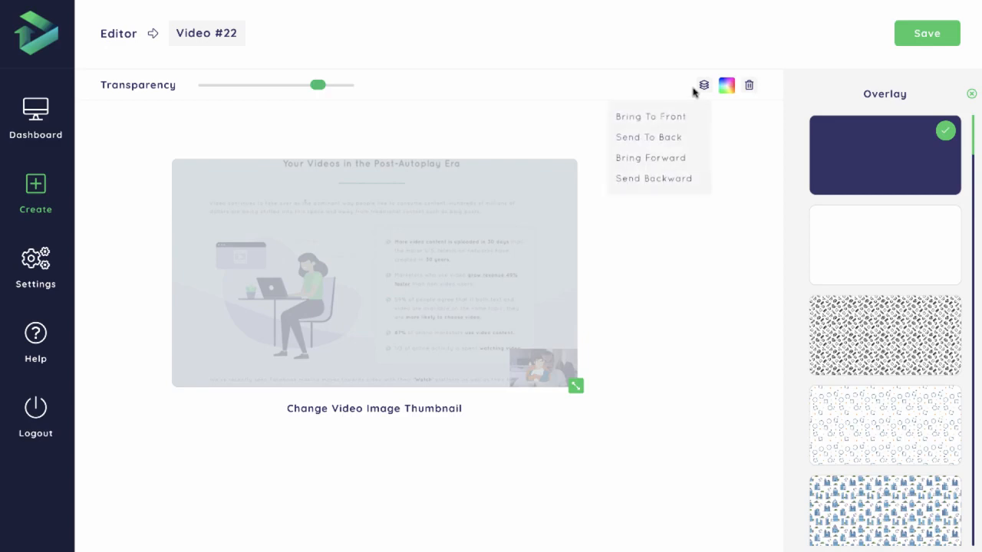
left_click(666, 138)
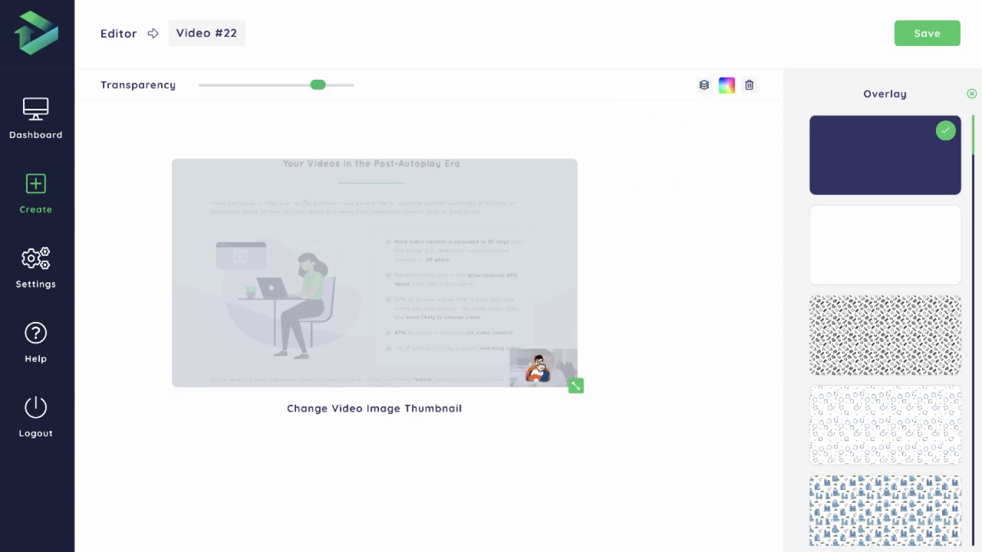
- Delete the cartoon man image from the thumbnail and close the image options
left_click(539, 369)
left_click(749, 85)
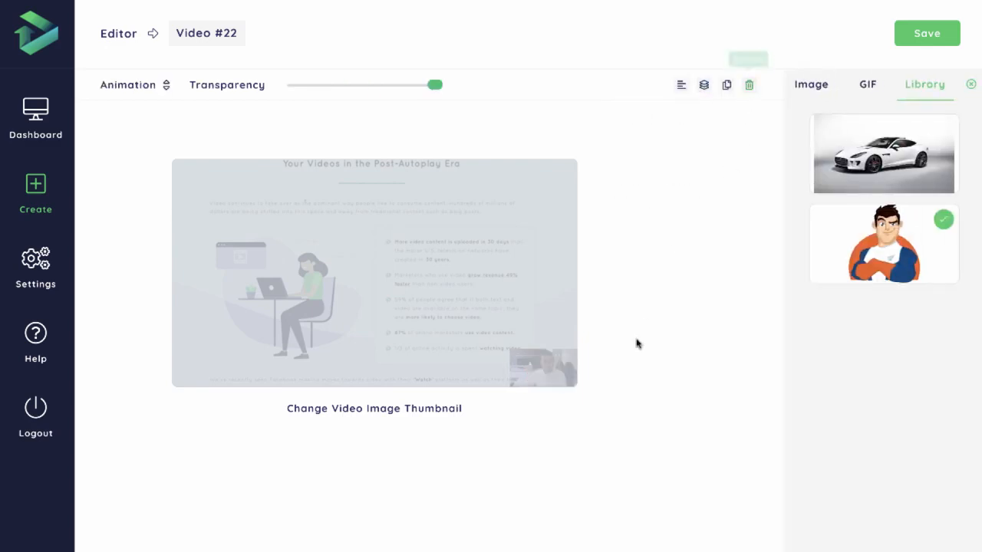
left_click(971, 87)
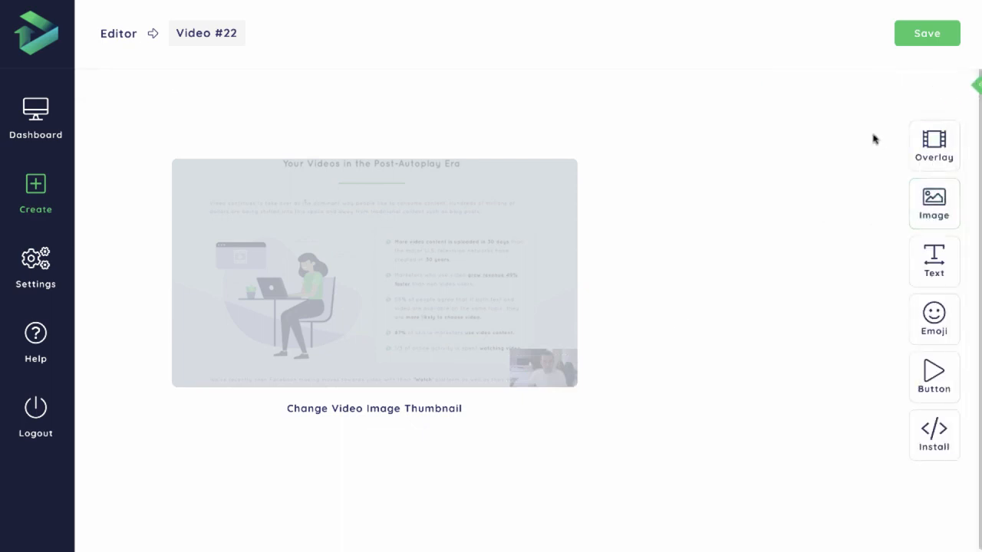
- Add the GIF of the suited man with lightning from the funny GIFs to the thumbnail
left_click(936, 204)
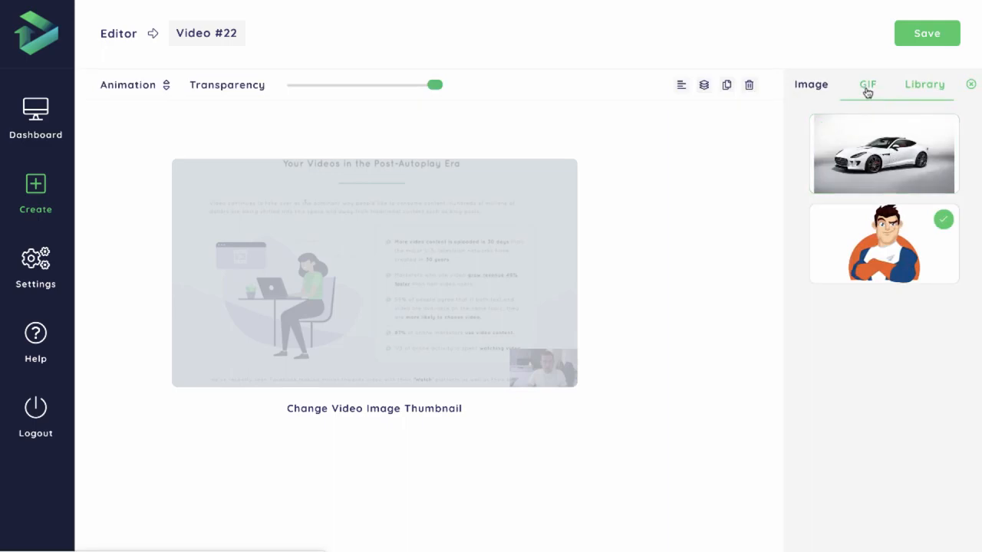
left_click(867, 86)
scroll(918, 267, "down", 1)
scroll(925, 280, "down", 1)
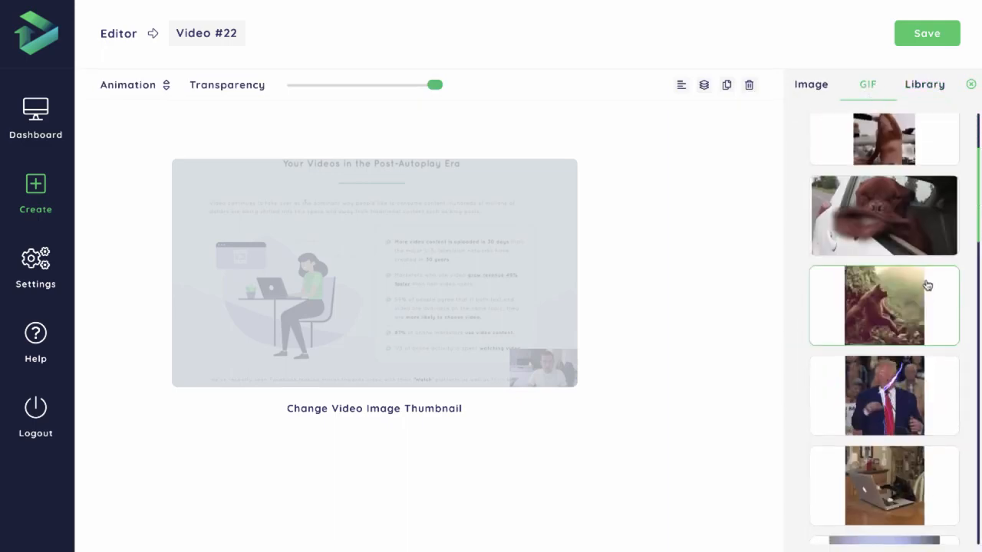
left_click(890, 393)
- Place the lightning GIF in the thumbnail's upper-right corner, shrink it slightly, and close the image options
left_click_drag(491, 221, 511, 194)
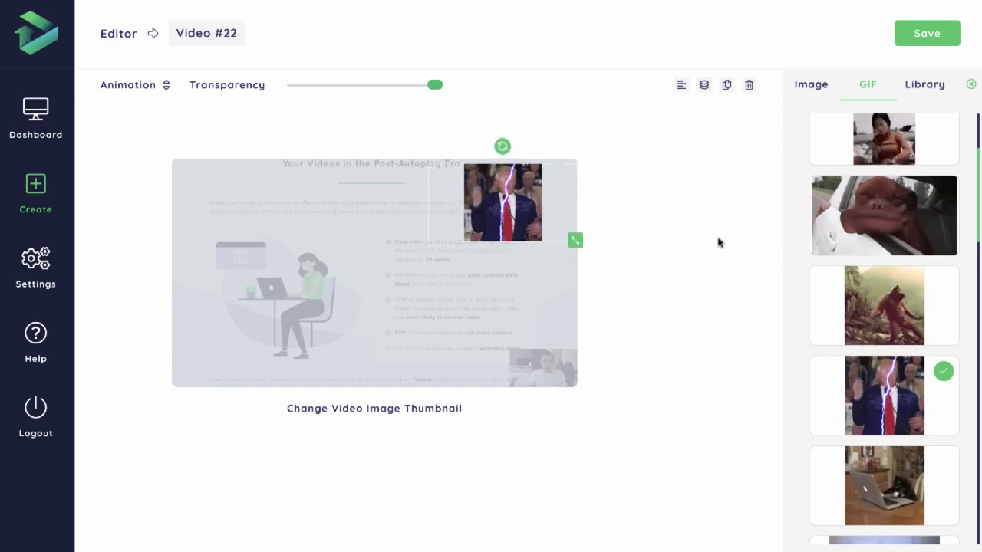
mouse_move(572, 240)
left_mouse_down()
mouse_move(551, 229)
mouse_move(565, 244)
left_mouse_up()
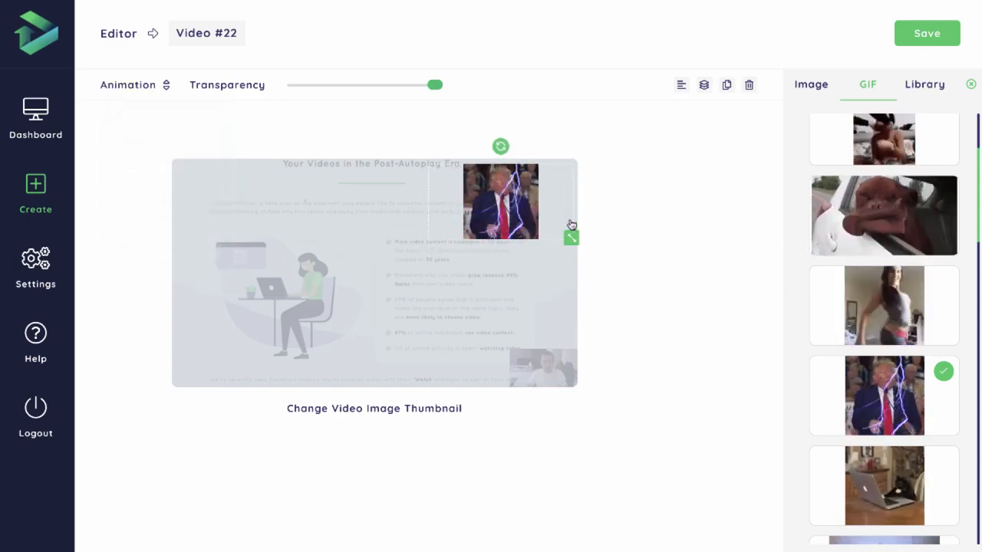
left_click(970, 85)
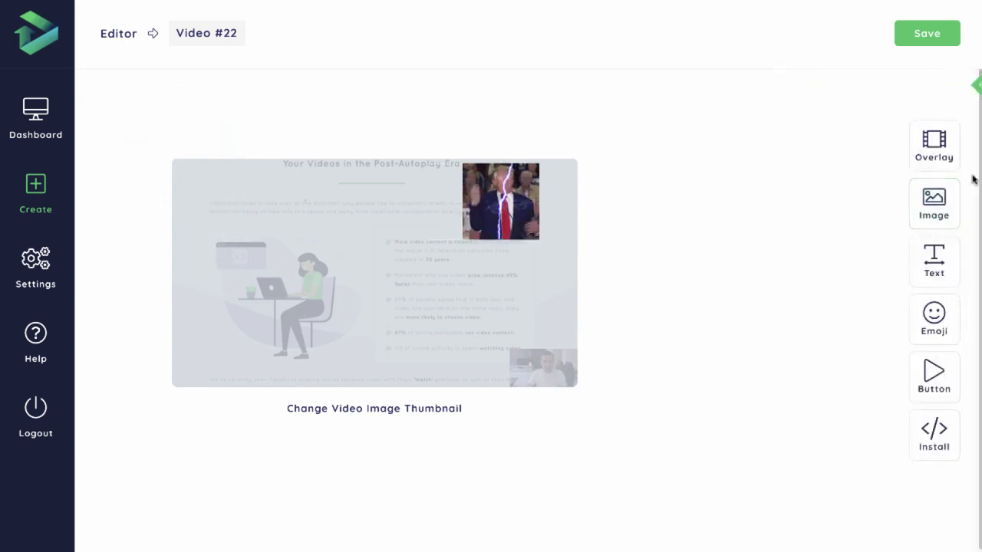
- Add the "Organic Coffee" text style to the thumbnail and move it slightly below the middle
left_click(937, 265)
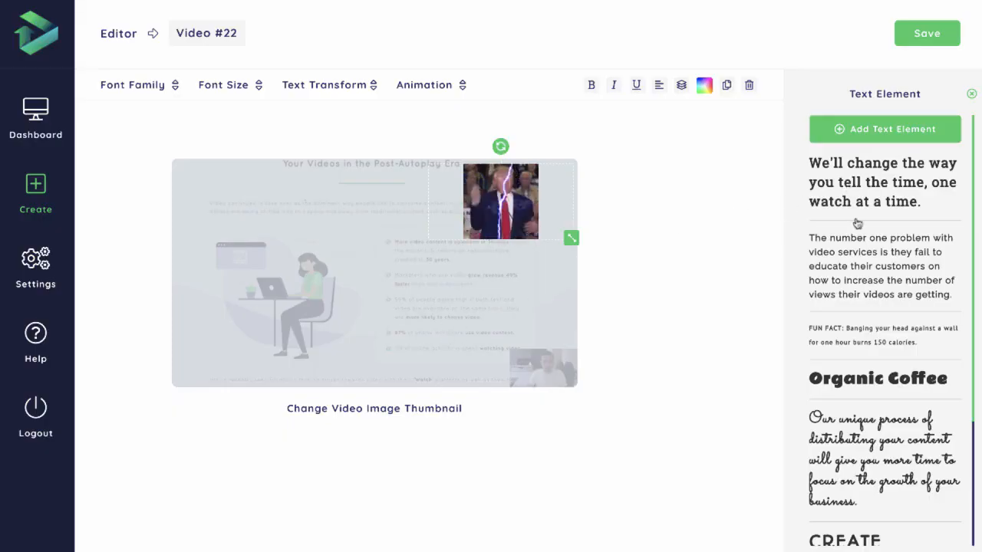
scroll(893, 320, "down", 1)
scroll(900, 244, "down", 4)
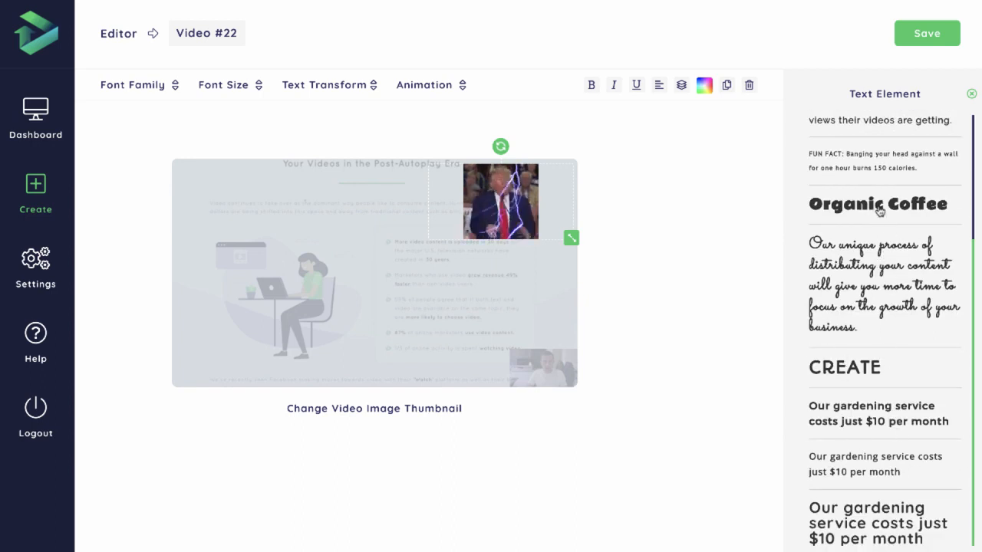
left_click(879, 206)
left_click(146, 85)
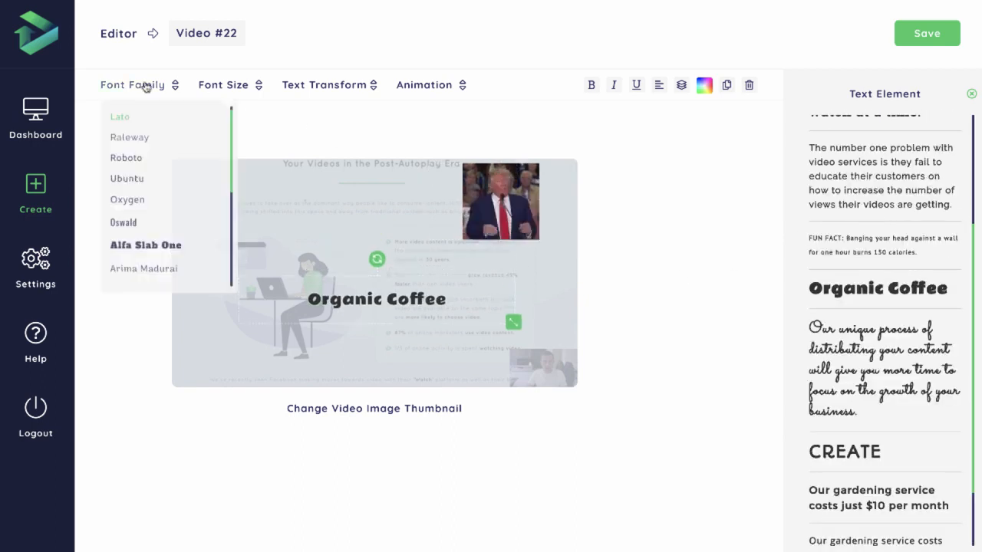
left_click_drag(389, 297, 390, 309)
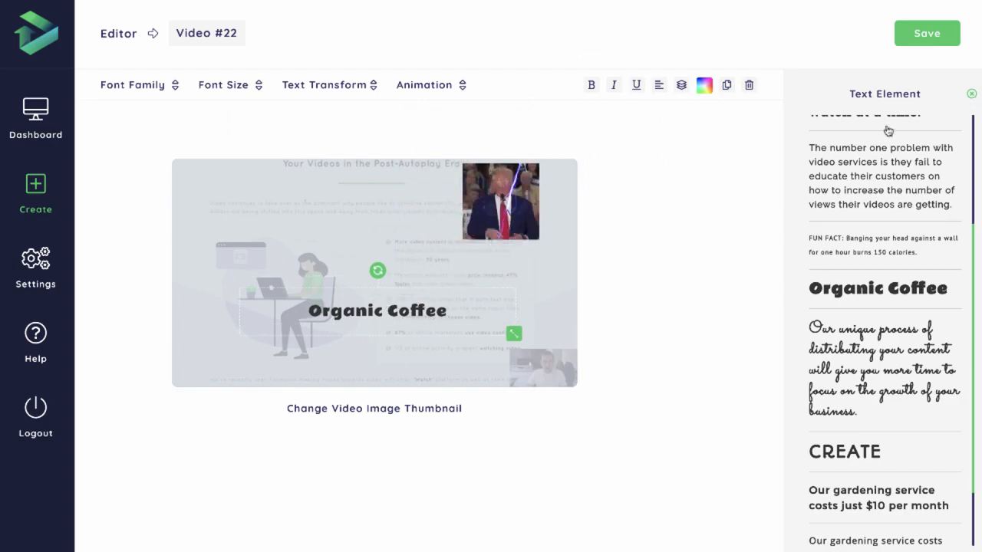
- Change the "Organic Coffee" text to "Click Here to Unmute", replacing "Unmute" with "Play" to read "Click Here to Play"
scroll(889, 131, "up", 3)
triple_click(875, 166)
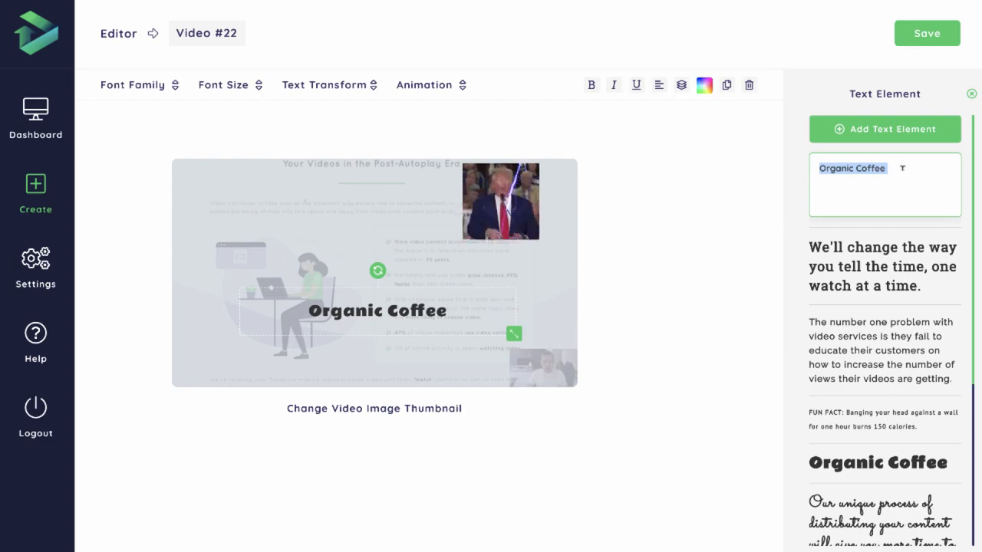
type("Click H")
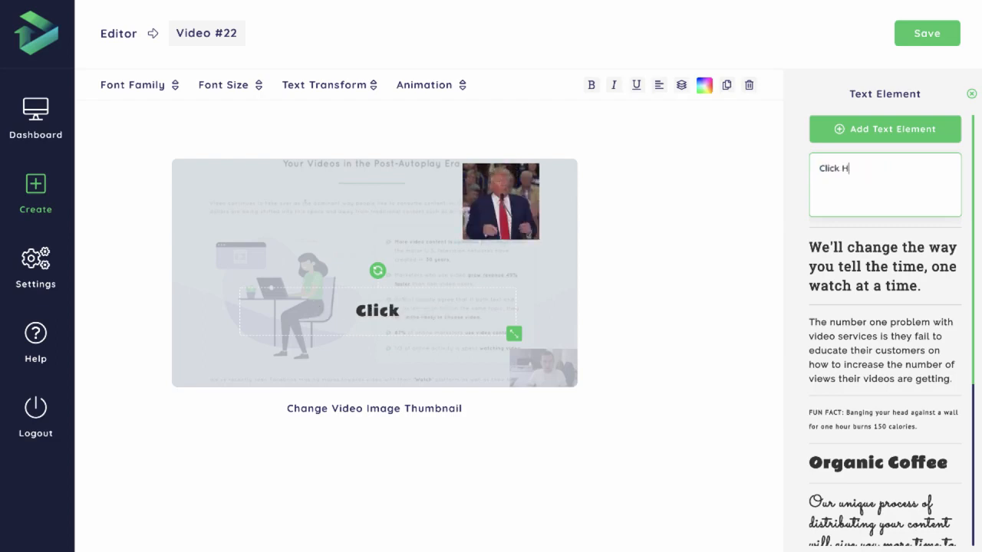
type("ere to Un")
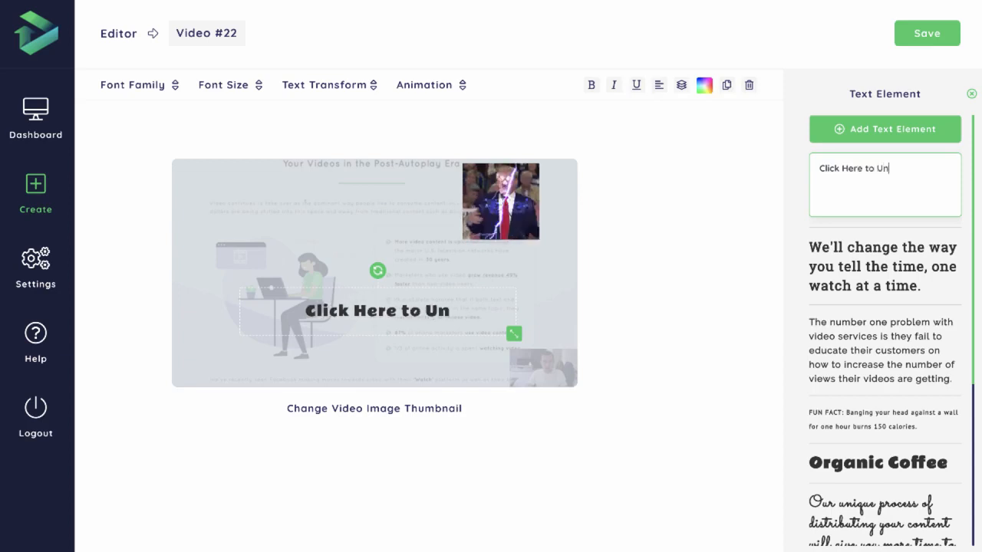
type("mute")
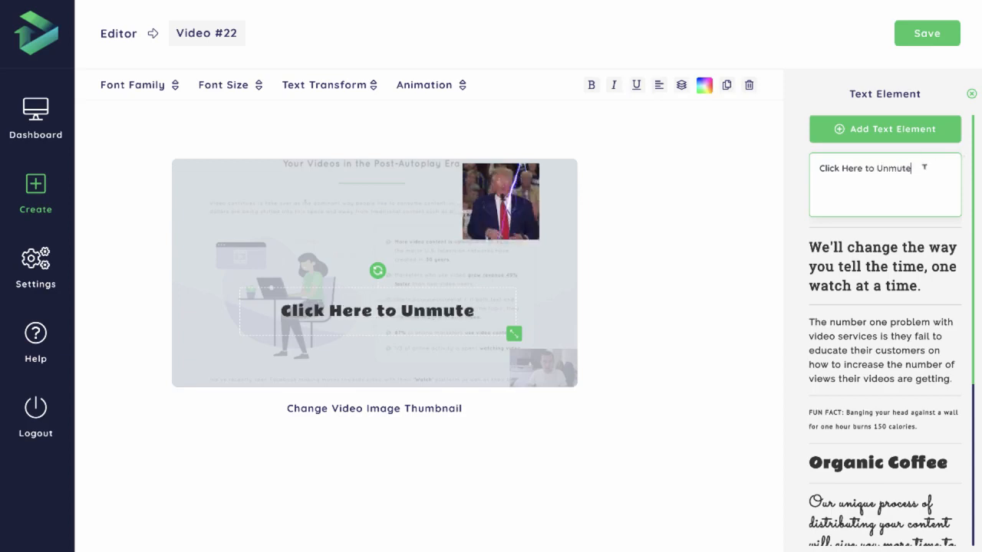
left_click_drag(911, 168, 877, 167)
type("Play")
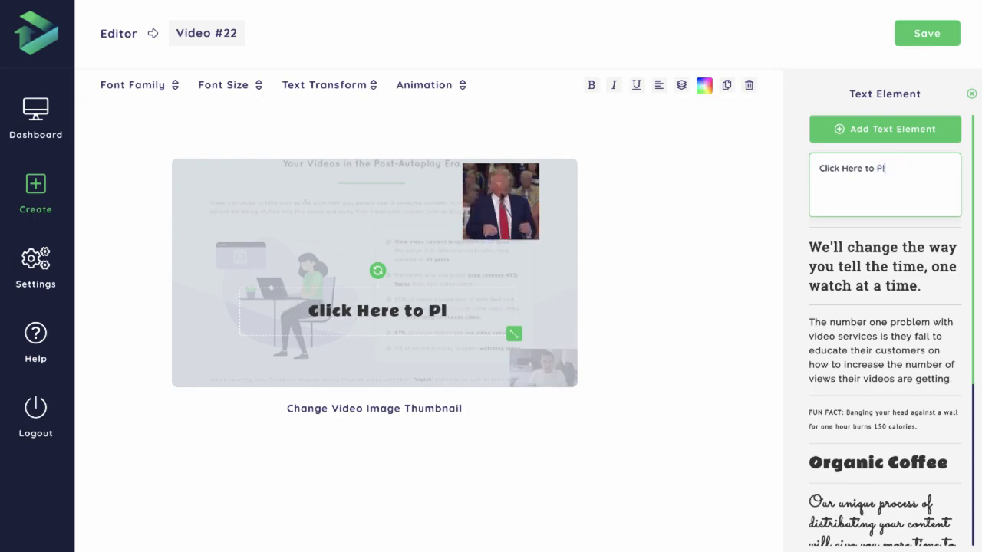
- Try the Oswald font on the "Click Here to Play" text and set it to Alfa Slab One
left_click(162, 88)
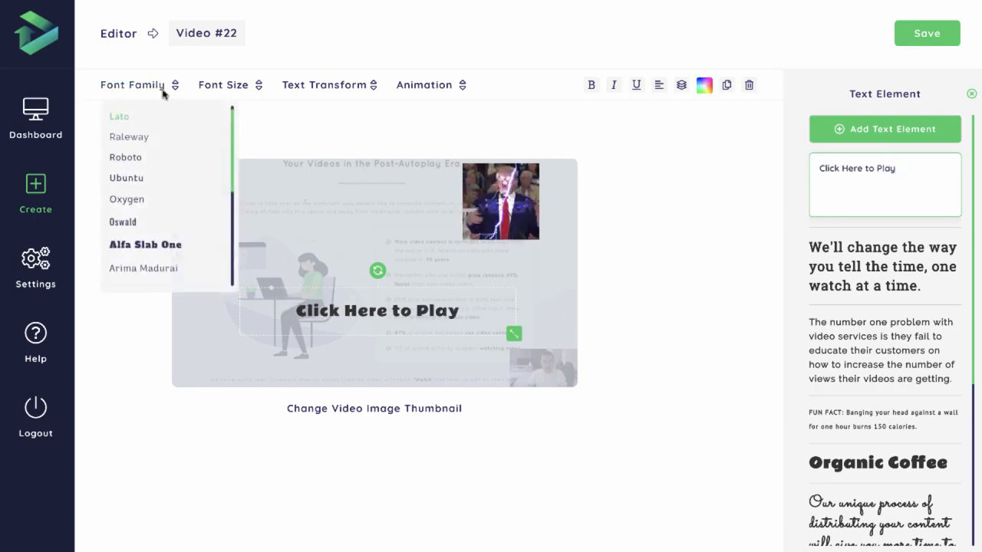
scroll(157, 121, "down", 1)
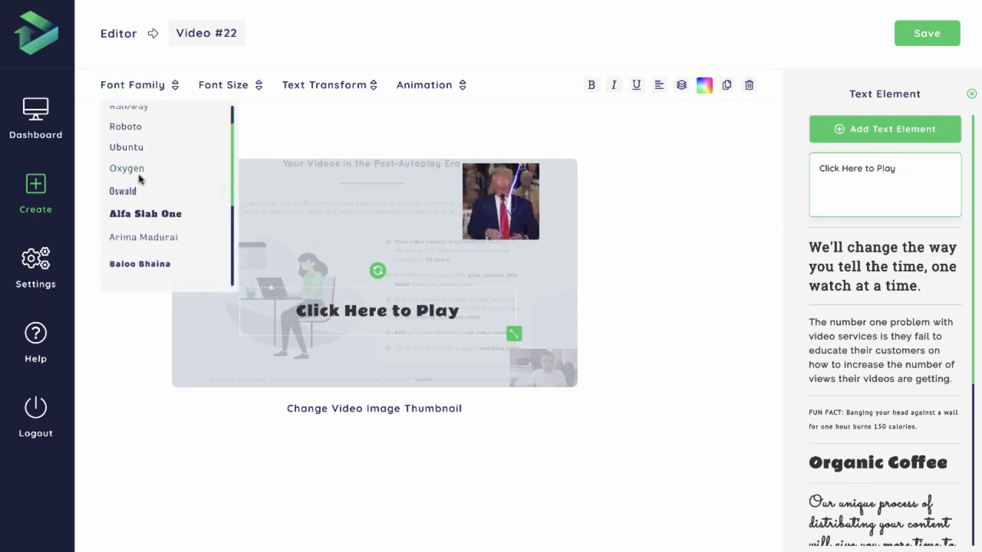
scroll(138, 182, "down", 1)
left_click(129, 184)
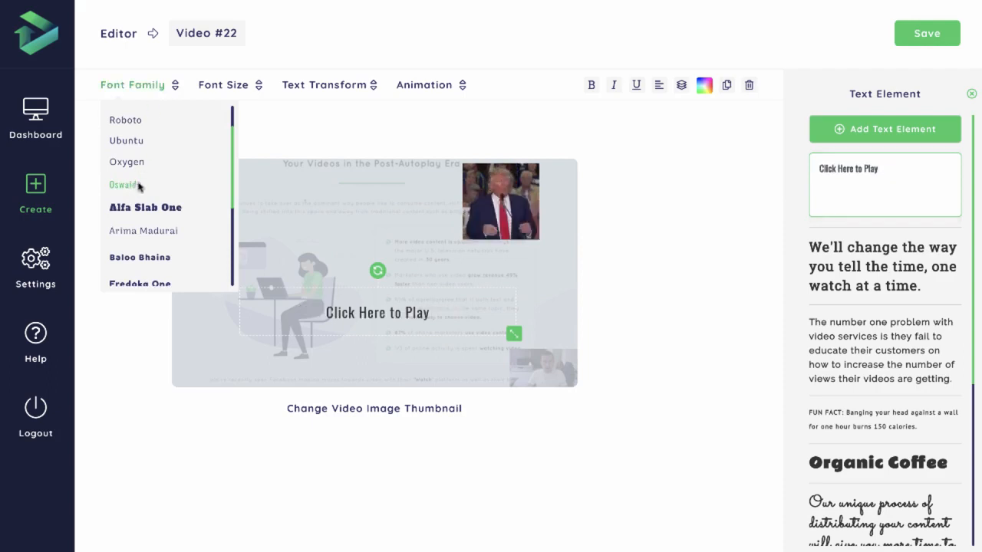
left_click(144, 208)
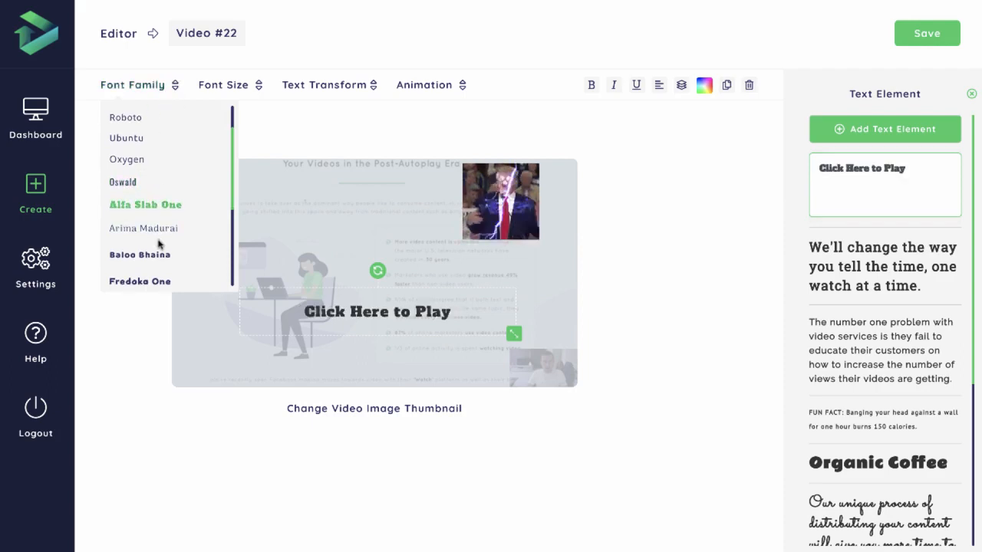
- Try the Baloo Bhaina font on the "Click Here to Play" text, and set it to Fredoka One at 48px
left_click(145, 261)
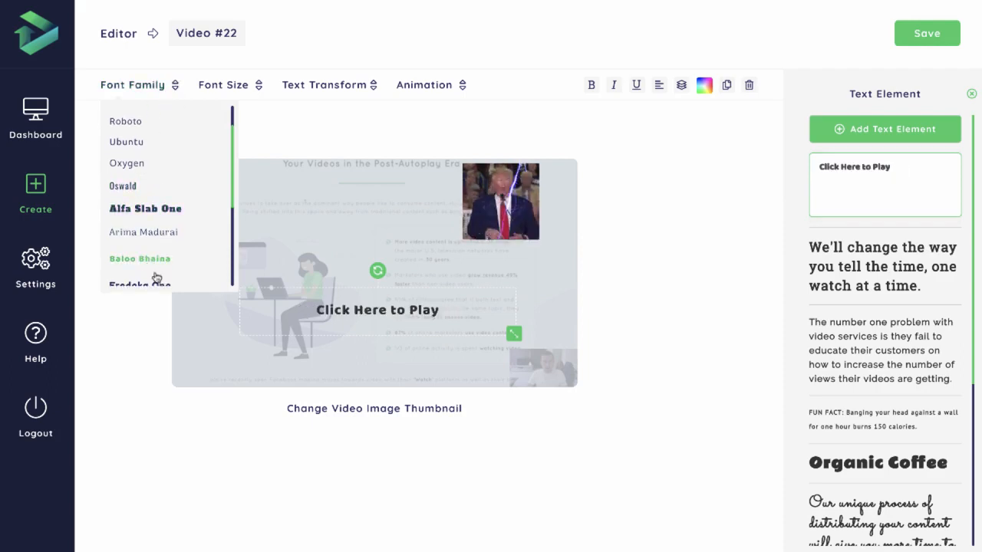
left_click(157, 281)
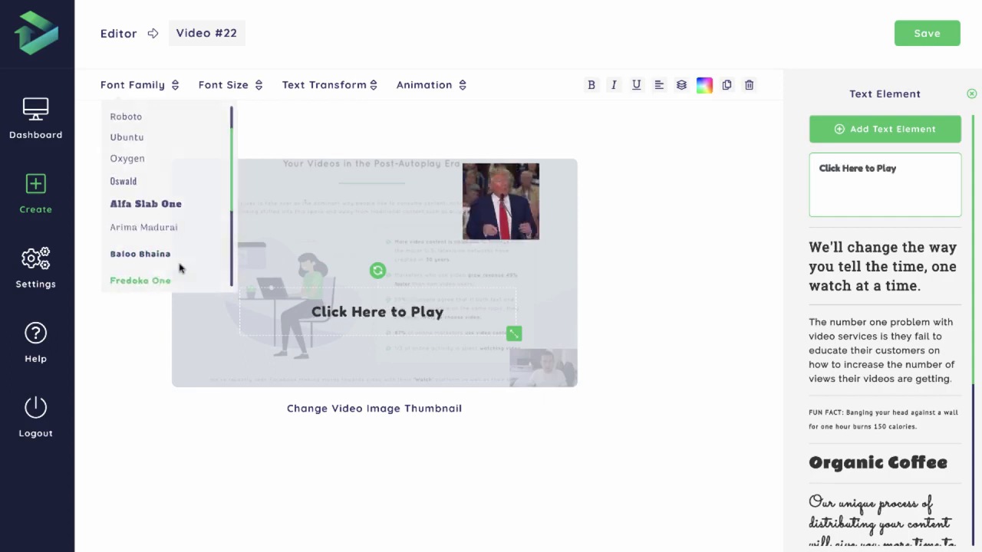
mouse_move(233, 82)
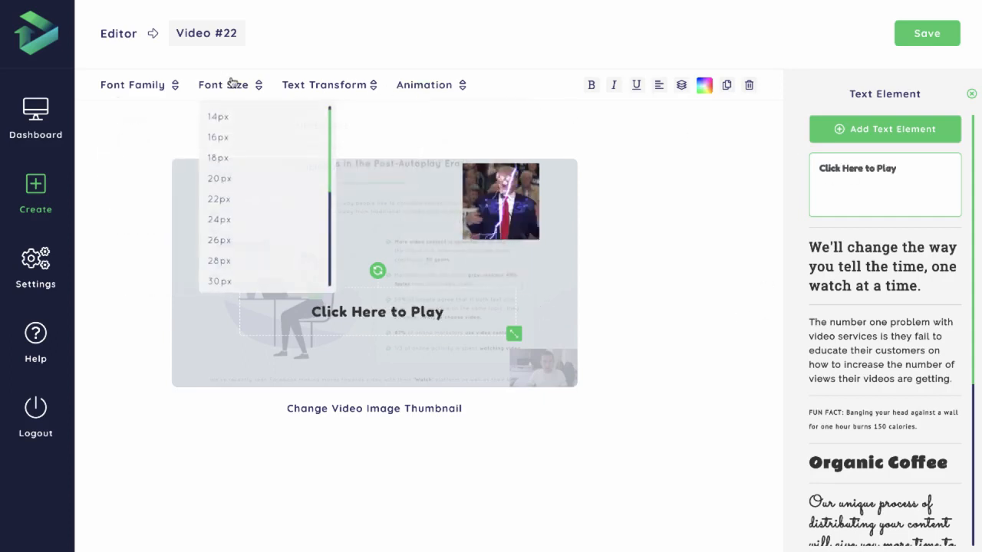
scroll(250, 250, "down", 3)
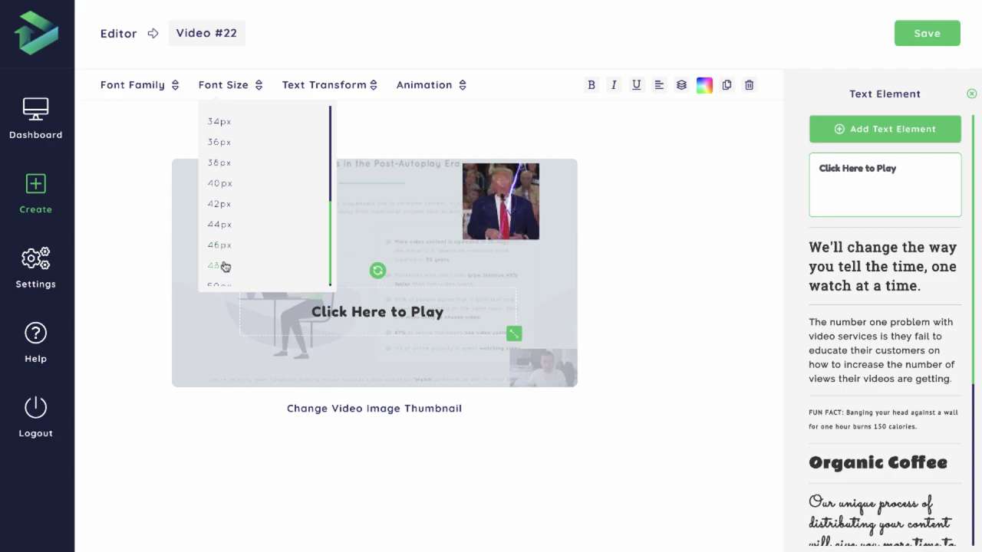
left_click(225, 266)
- Move the "Click Here to Play" text down near the thumbnail's lower edge and apply the Capitalize text transform
left_click_drag(373, 311, 381, 348)
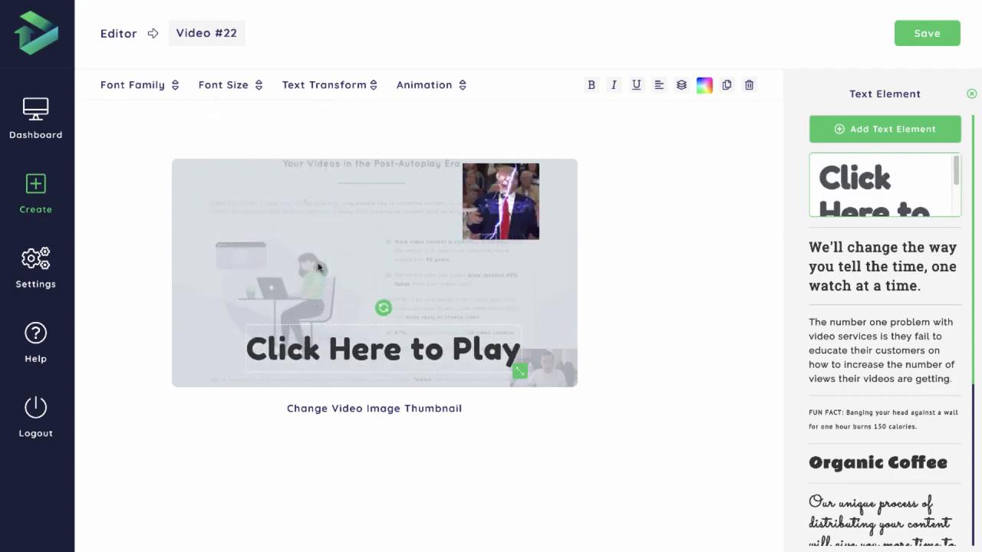
left_click(247, 84)
left_click(366, 83)
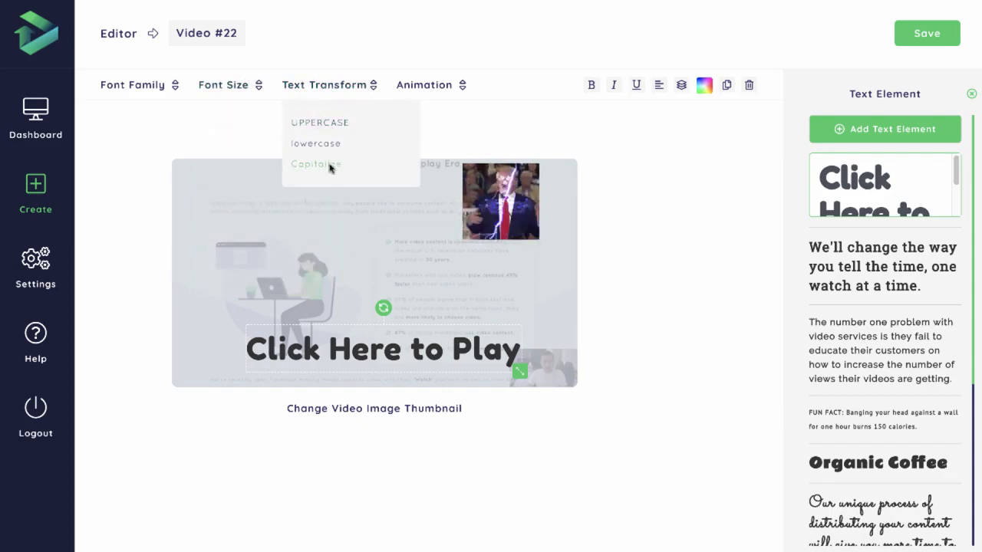
left_click(345, 171)
- Try the Pulse animation on the "Click Here to Play" text, preview the other animations, and choose Flip
left_click(424, 84)
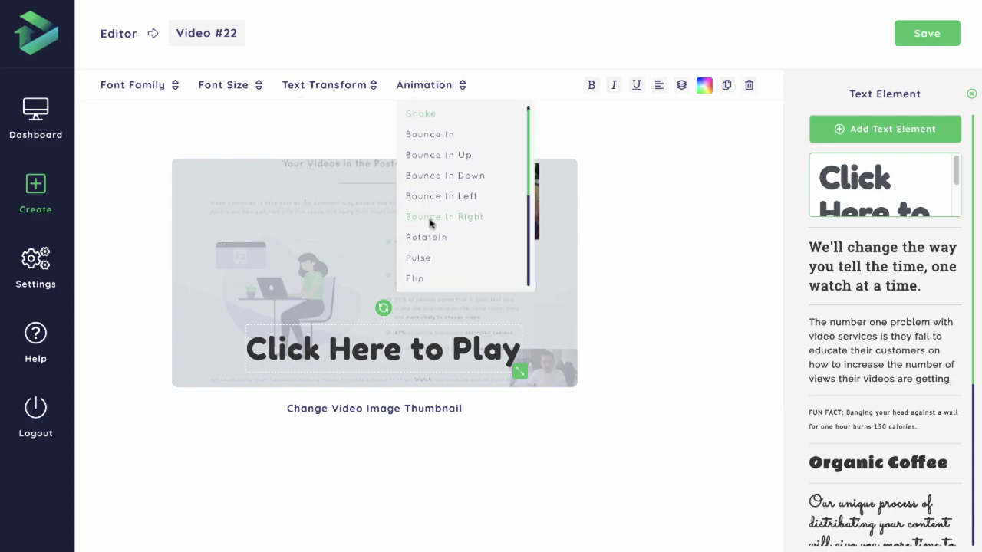
left_click(422, 262)
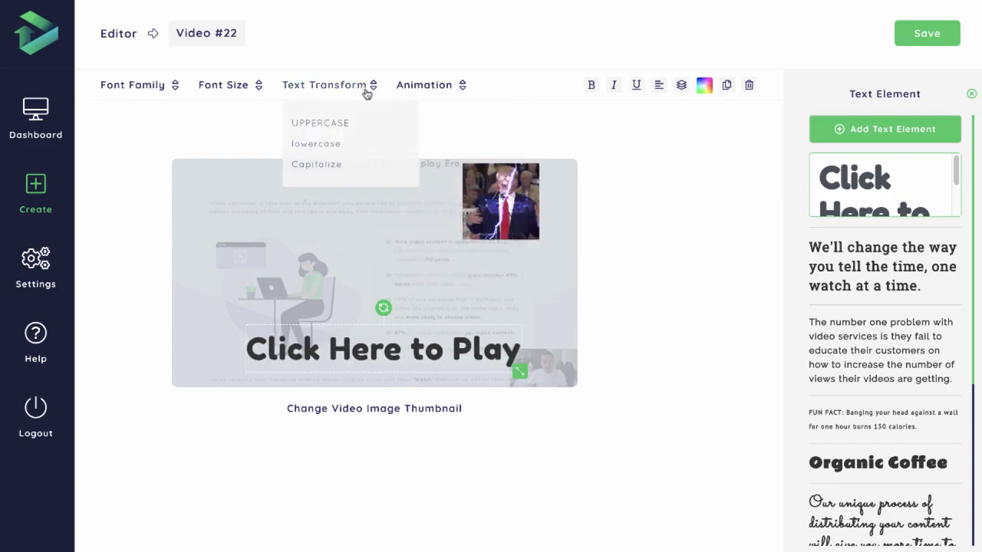
mouse_move(427, 86)
scroll(445, 184, "down", 3)
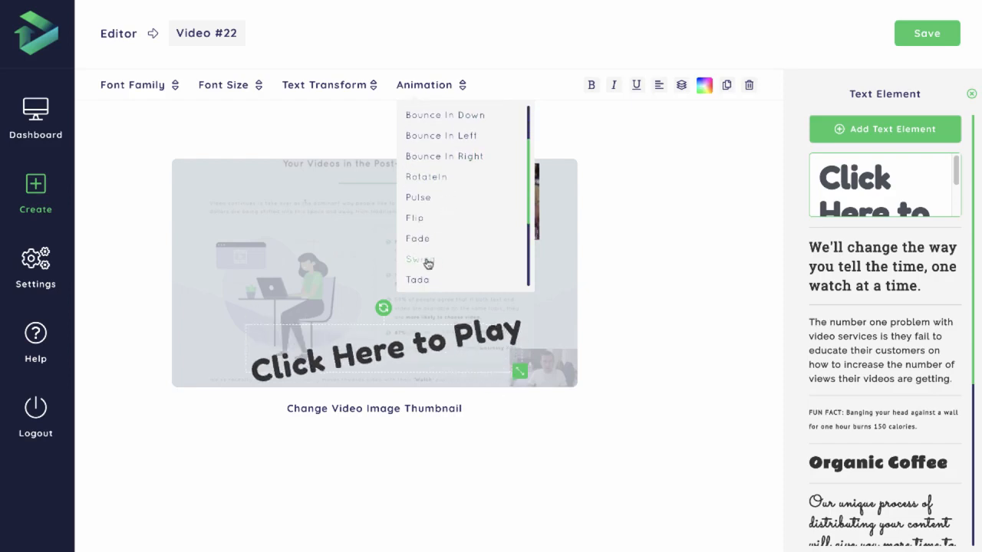
scroll(427, 265, "down", 1)
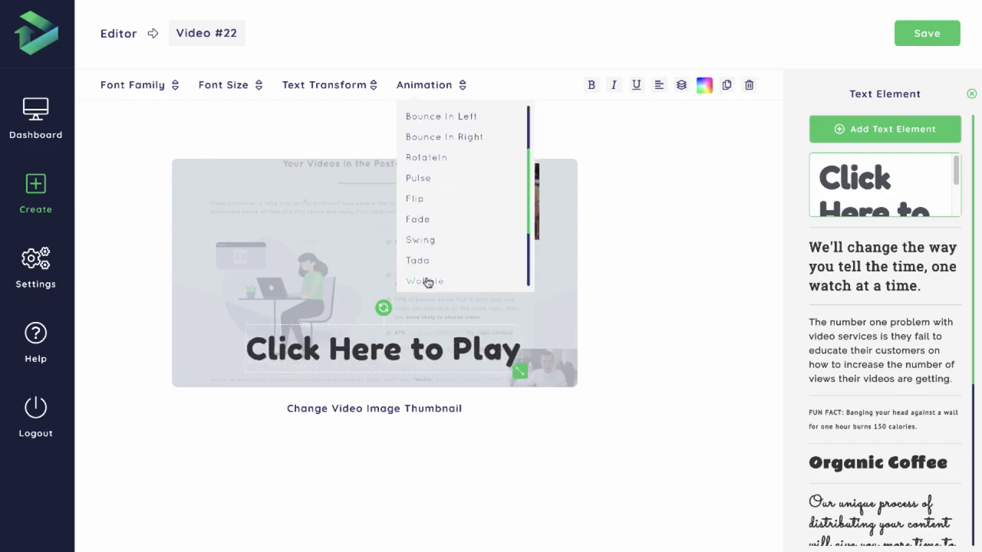
scroll(433, 274, "down", 1)
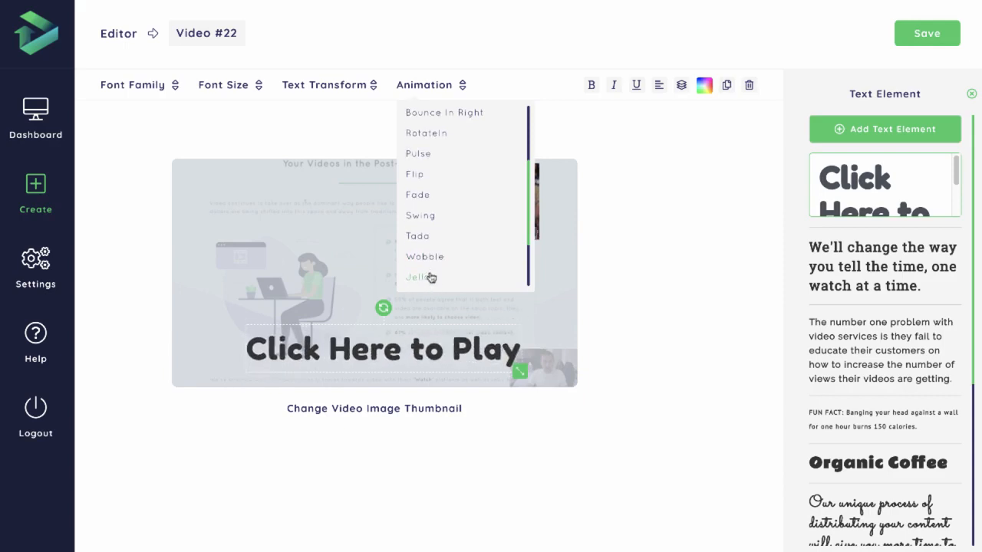
scroll(431, 276, "down", 2)
scroll(426, 218, "up", 2)
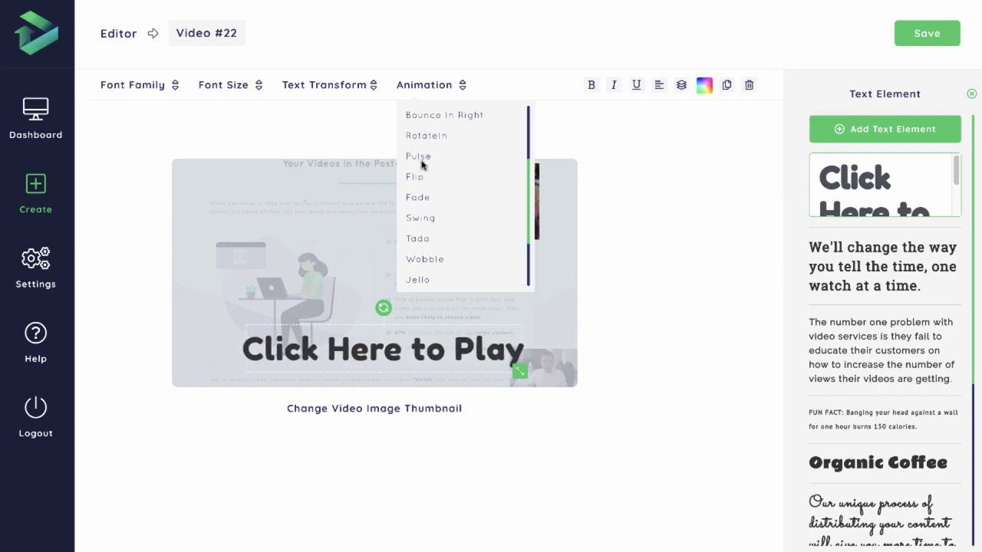
left_click(443, 178)
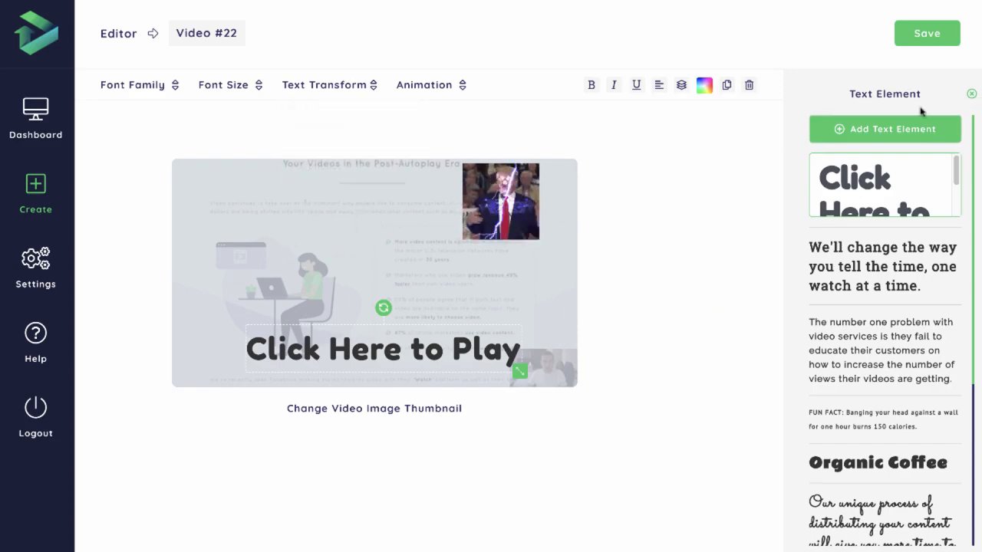
- Look over the "Click Here to Play" text's formatting tools once more and close the text options
left_click(972, 95)
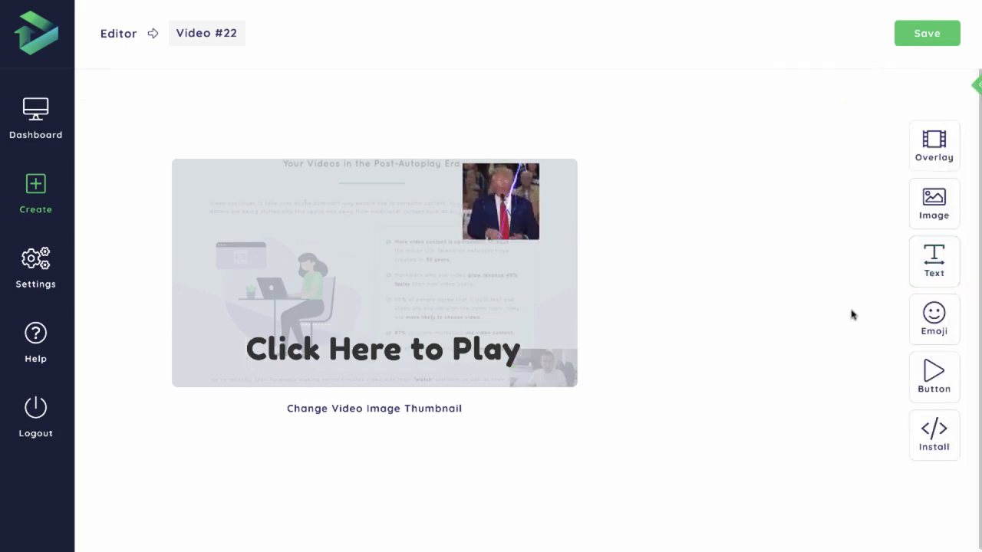
left_click(468, 346)
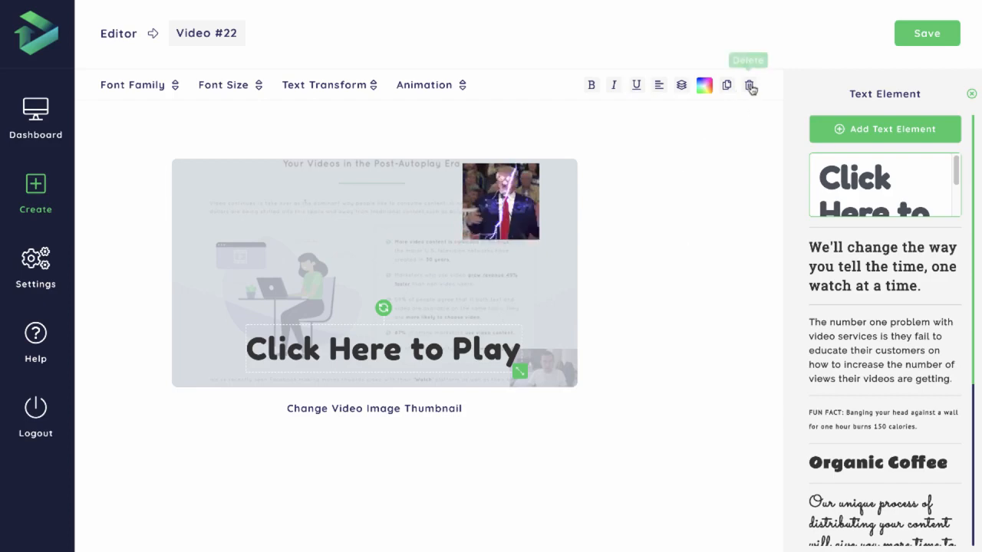
left_click(970, 93)
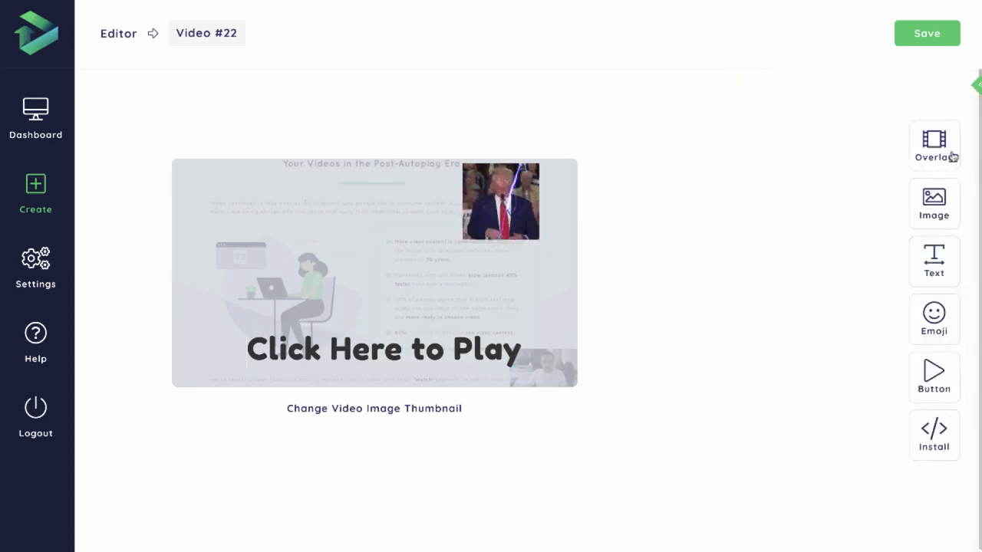
- Browse the emoji categories, add the grinning emoji with smiling eyes from People & General, and place it just after "Click Here to Play"
left_click(941, 324)
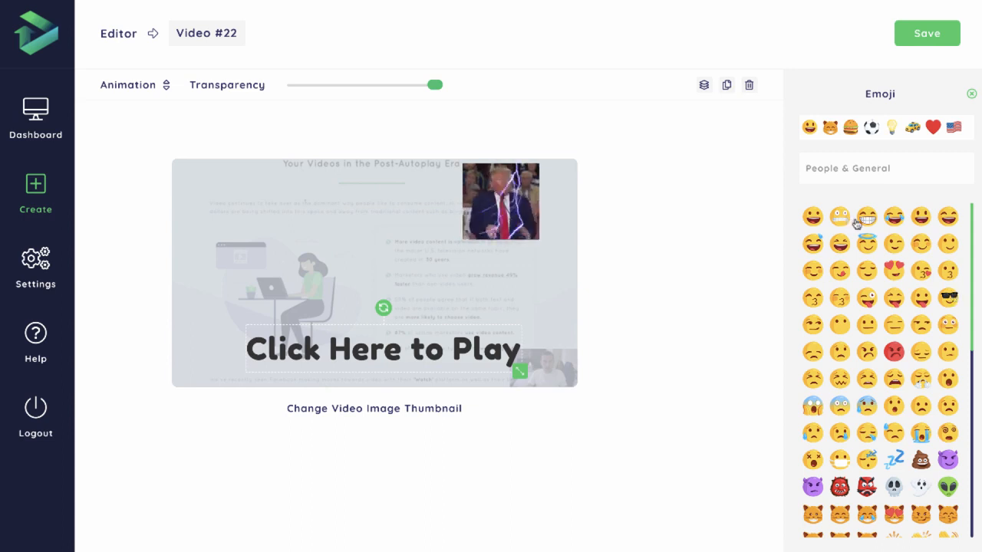
scroll(878, 307, "down", 5)
scroll(894, 351, "up", 5)
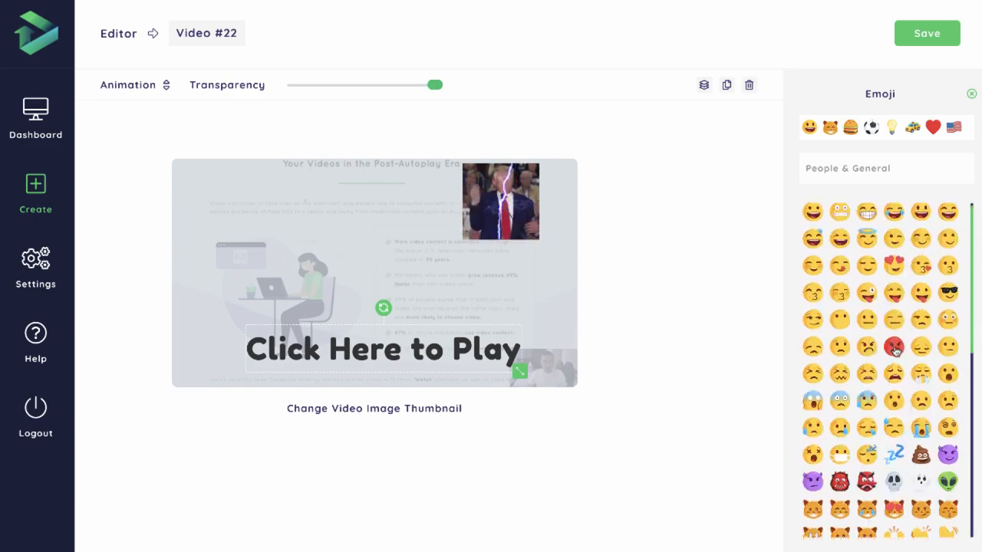
left_click(833, 131)
left_click(850, 129)
left_click(870, 129)
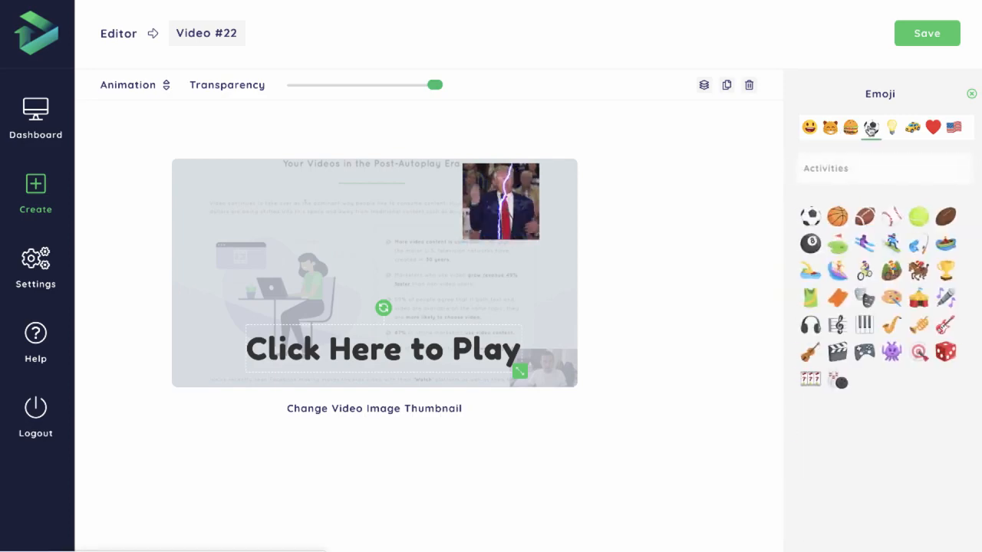
left_click(810, 128)
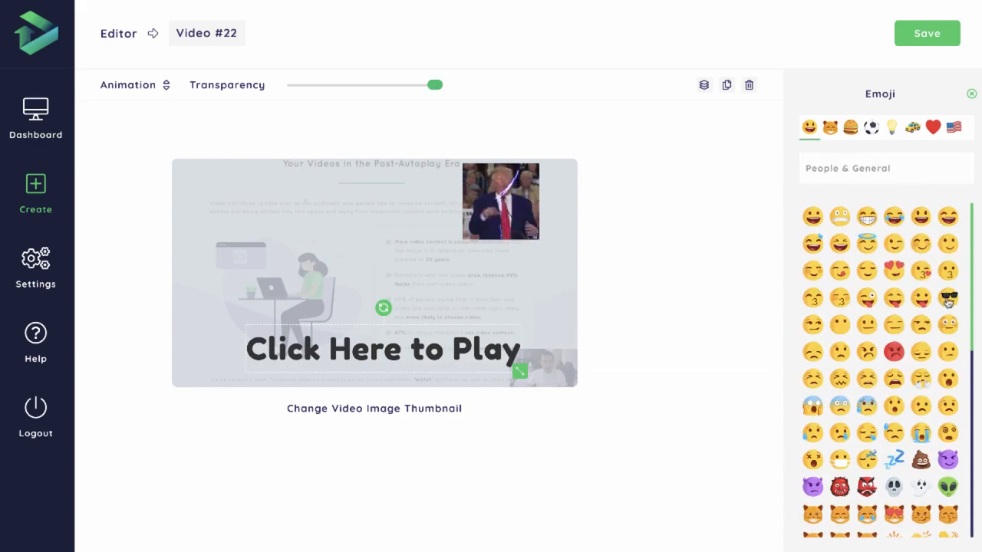
left_click(866, 217)
left_click_drag(378, 269, 540, 350)
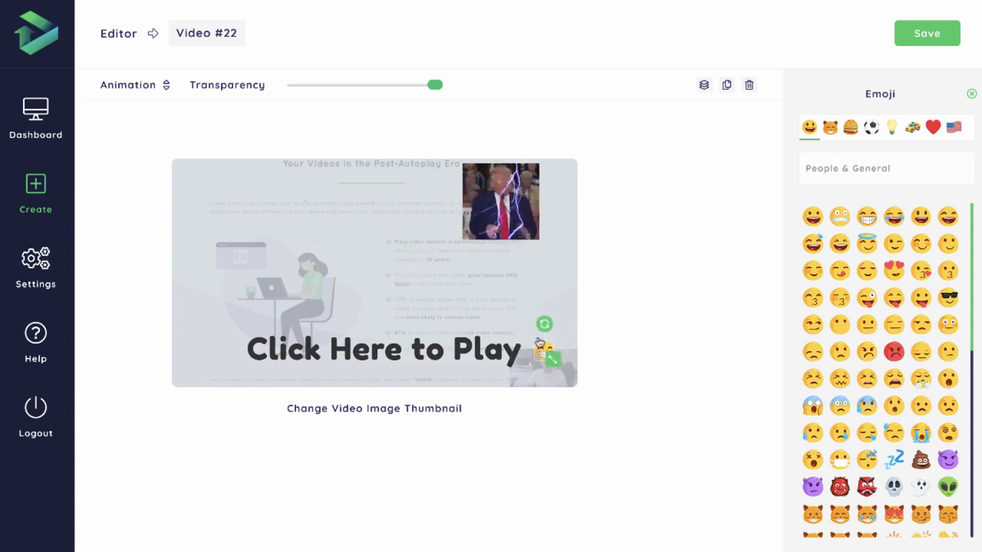
- Apply the Flip animation to the grinning emoji
left_click(167, 86)
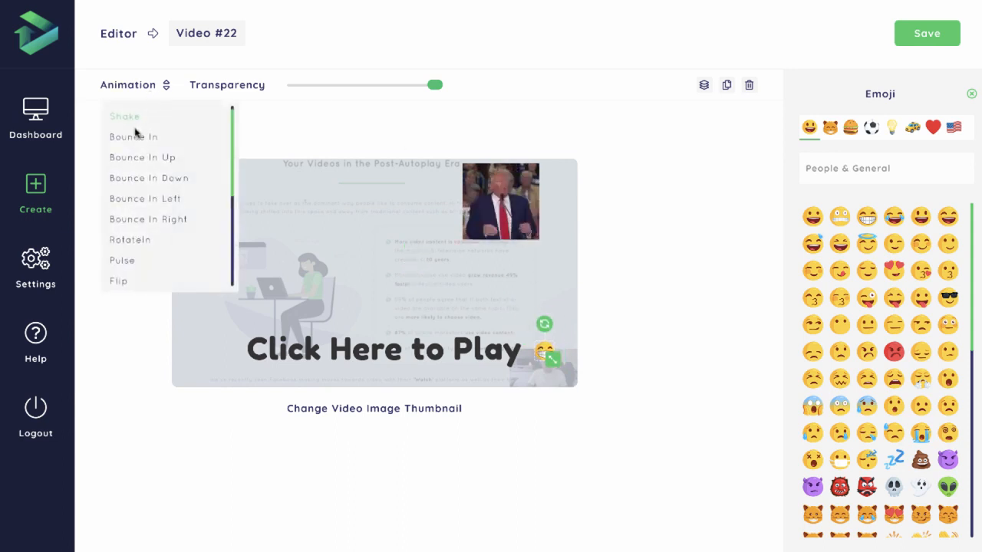
left_click(123, 282)
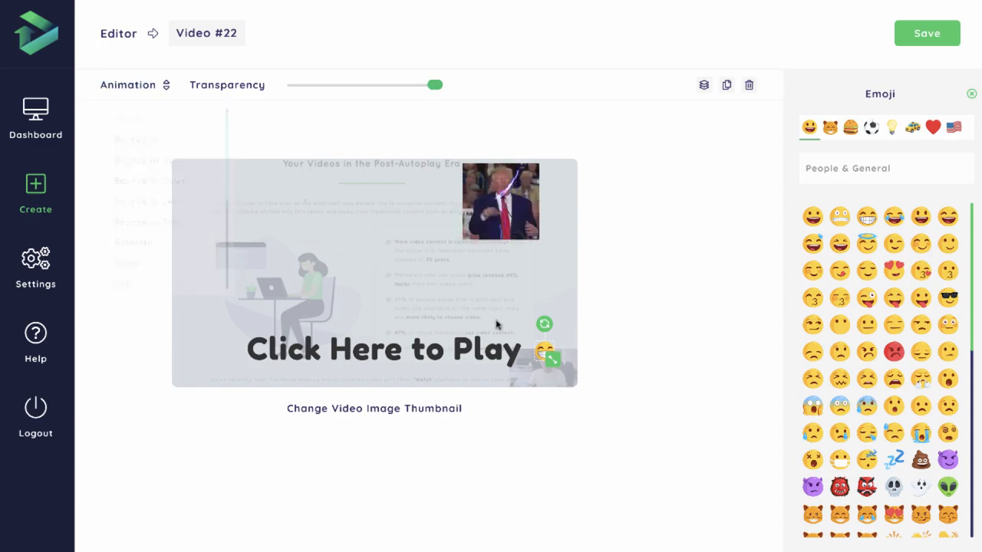
left_click(771, 220)
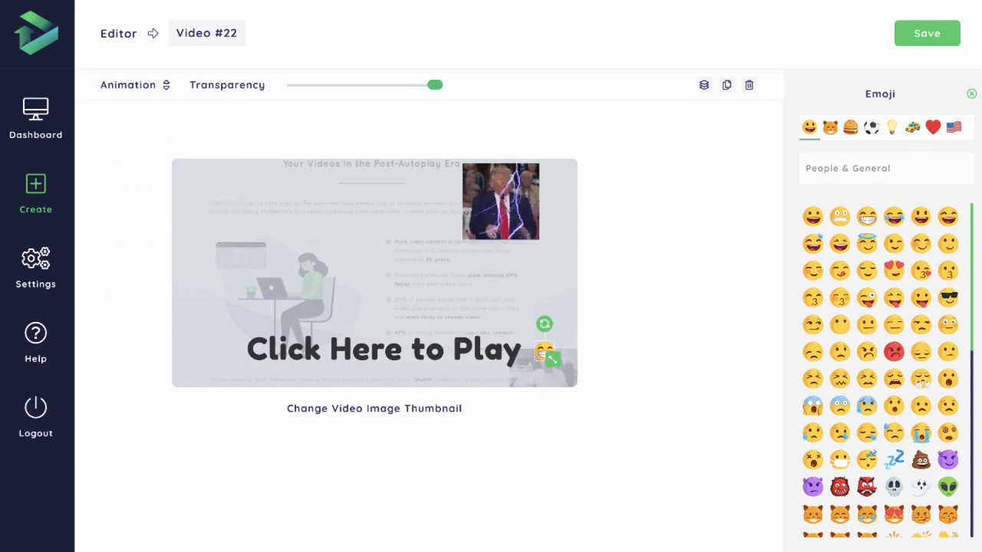
- Add the solid triangle play button to the thumbnail and, after trying other colors, set its color to blue #2196f3
left_click(935, 380)
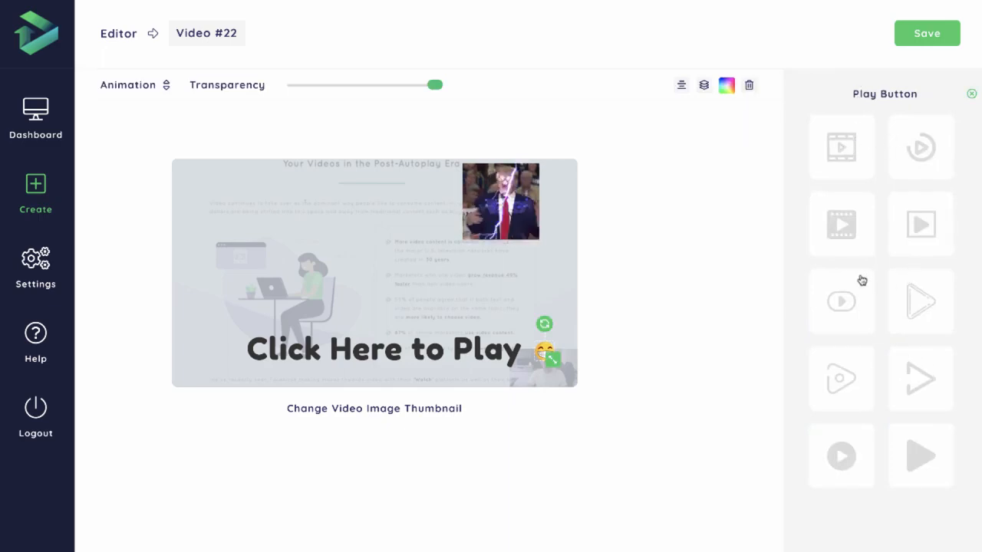
left_click(913, 472)
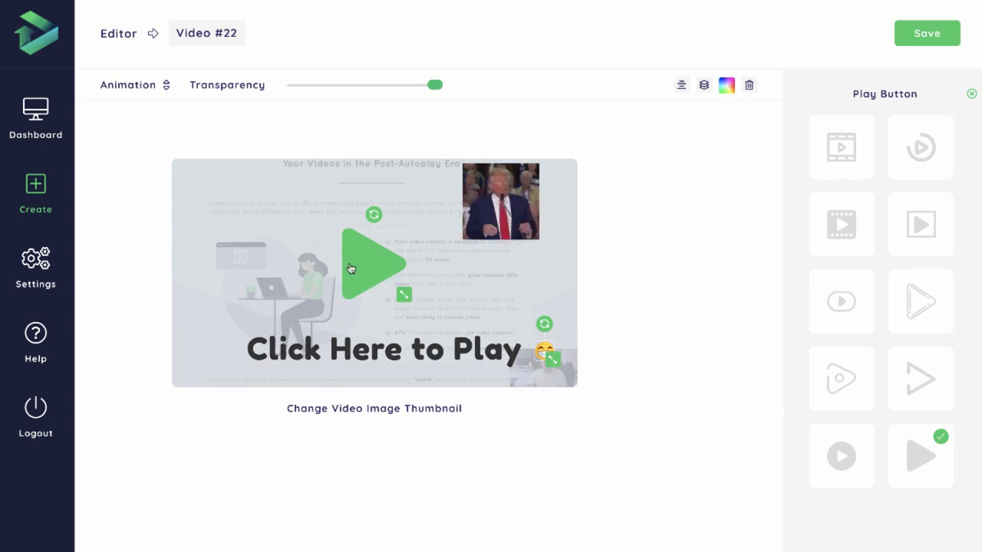
left_click(726, 86)
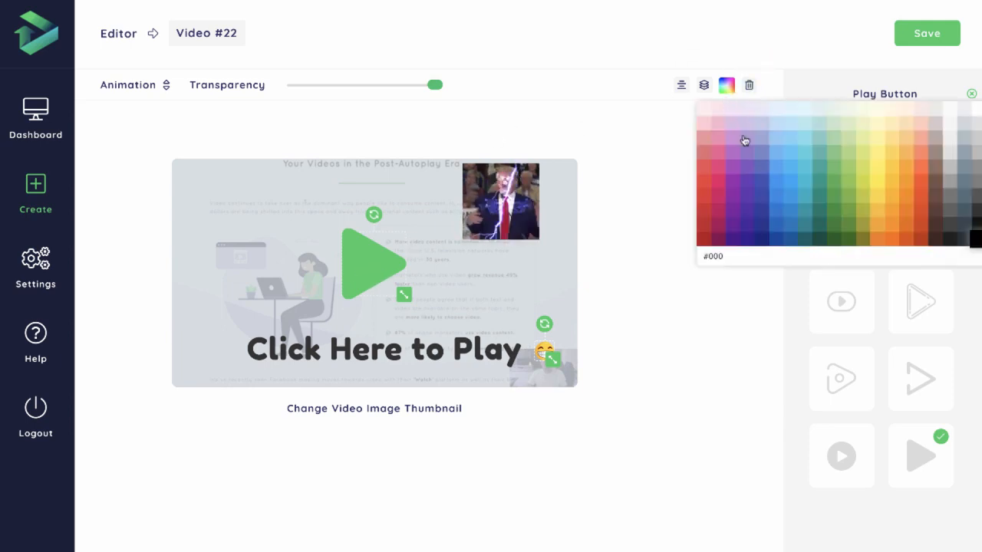
left_click(877, 167)
left_click(732, 153)
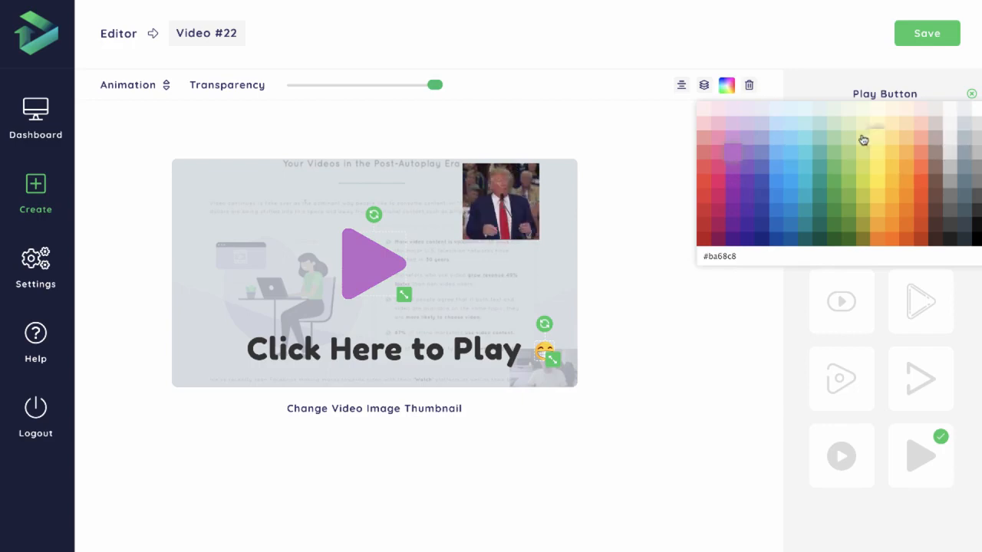
left_click(777, 184)
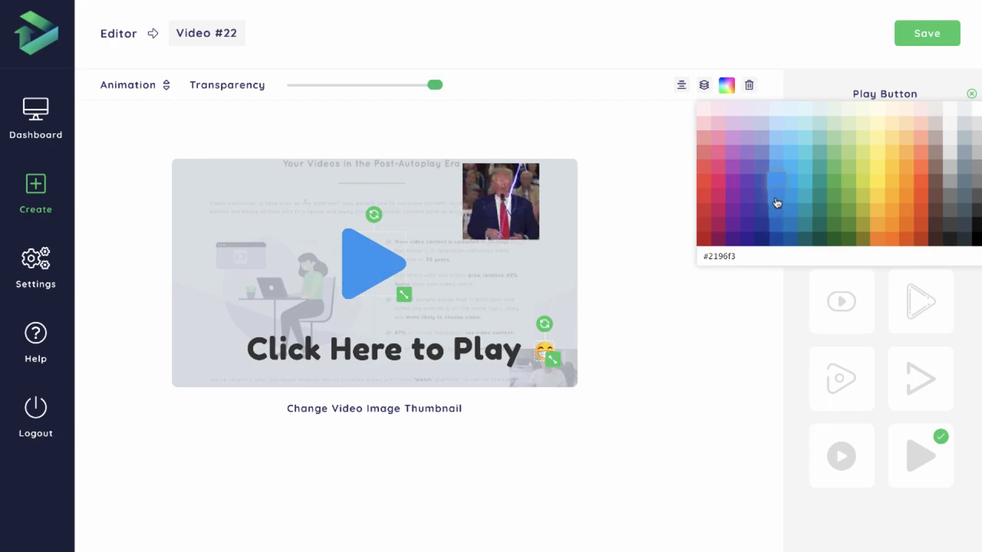
left_click(780, 214)
left_click(778, 195)
left_click(777, 184)
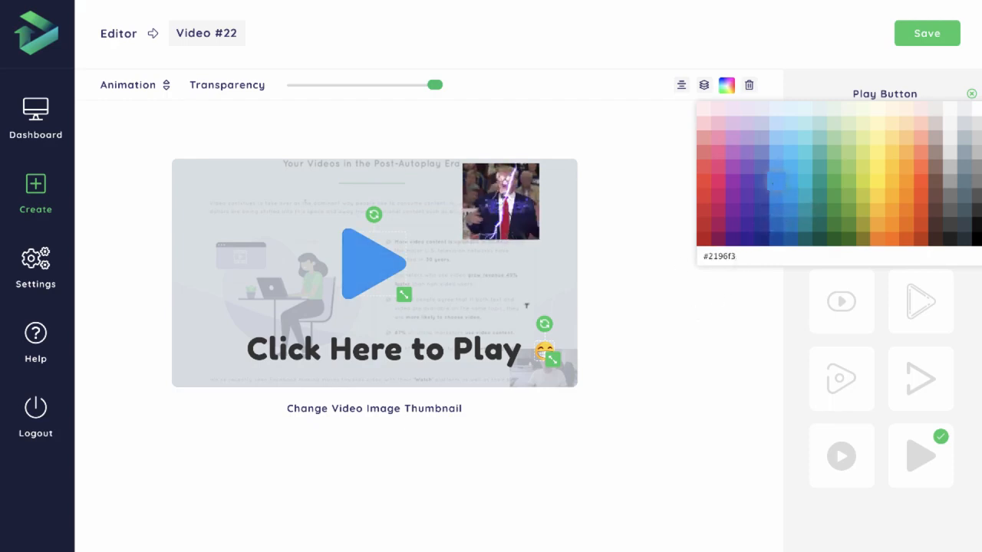
- Shift the "Click Here to Play" text slightly away from the emoji and color it blue like the play button
left_click(449, 355)
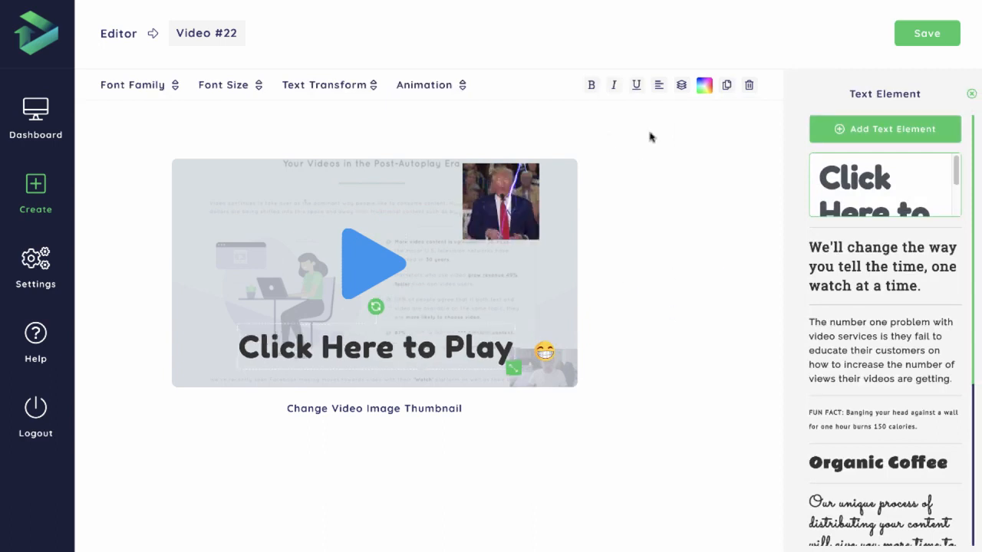
left_click(706, 85)
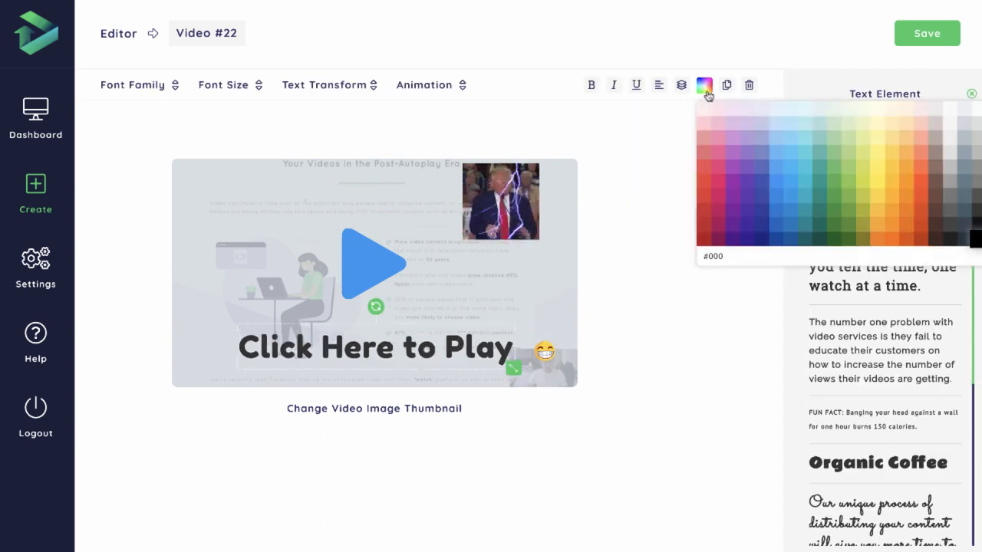
left_click(771, 195)
- Center the blue play button in the thumbnail
left_click(386, 290)
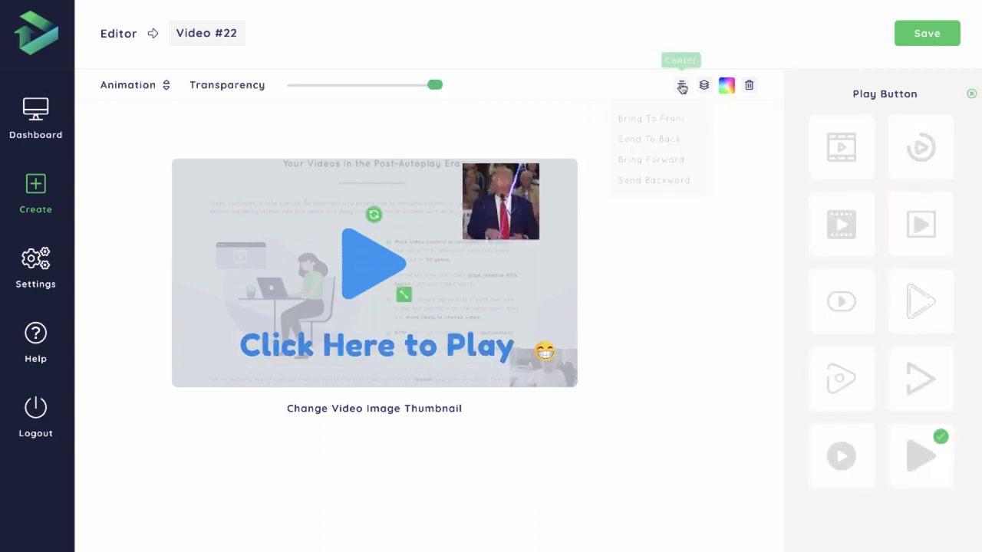
left_click(683, 85)
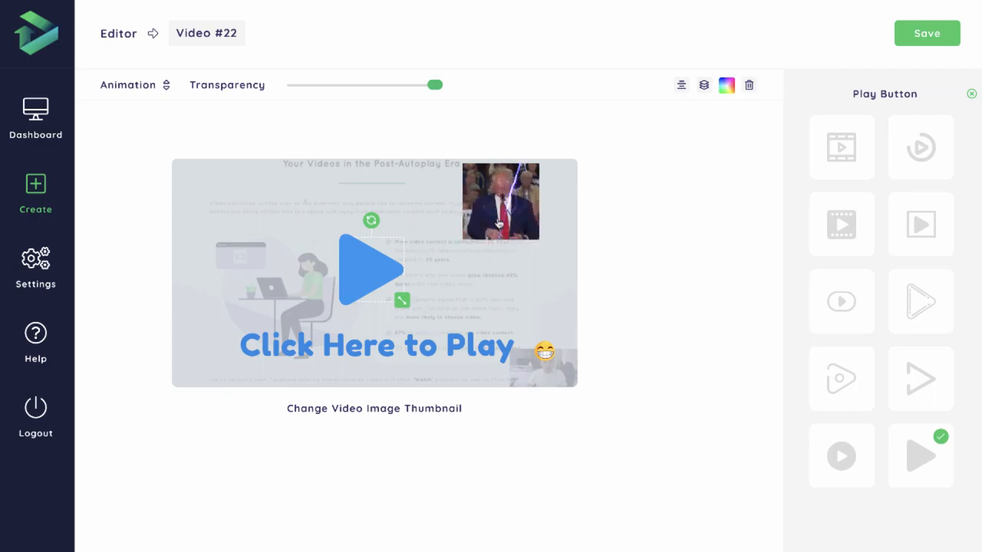
- Shrink the lightning GIF and move it closer to the thumbnail's upper-right corner
left_click_drag(499, 223, 503, 223)
left_click_drag(574, 238, 545, 221)
left_click_drag(470, 200, 495, 197)
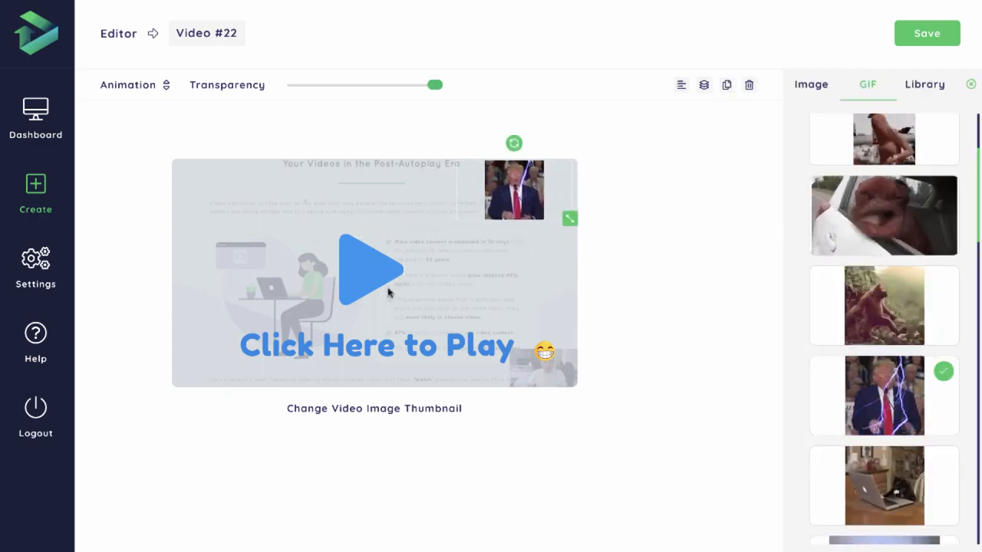
- Set the font size of the "Click Here to Play" text to 30px
left_click(404, 318)
left_click(238, 87)
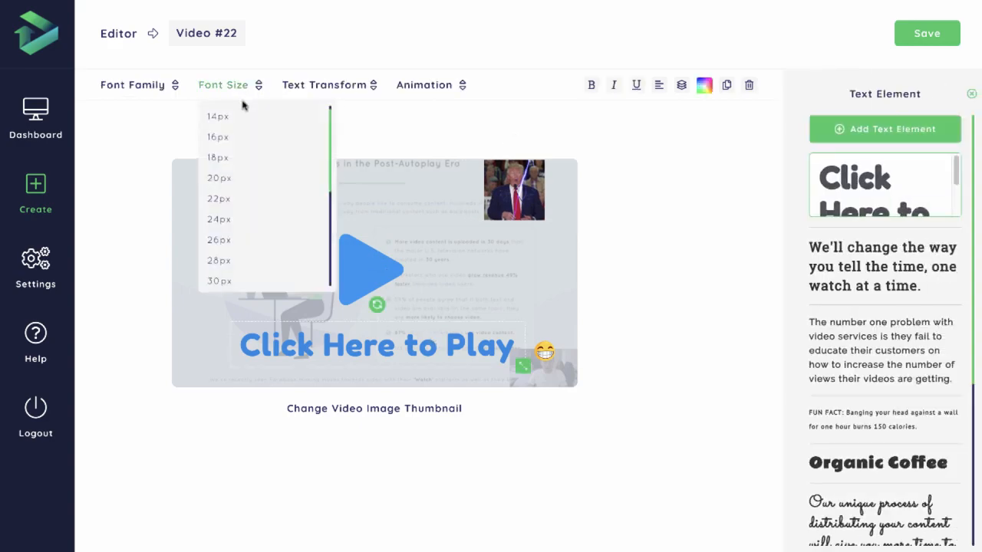
left_click(220, 283)
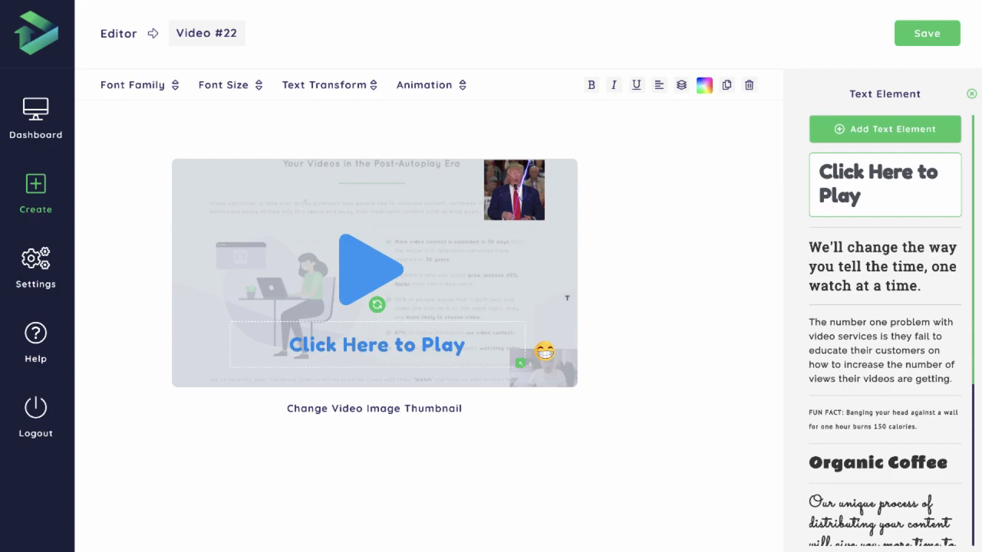
- Nudge the "Click Here to Play" text closer to the thumbnail's center and place the grinning emoji right beside its end
left_click_drag(401, 343, 396, 346)
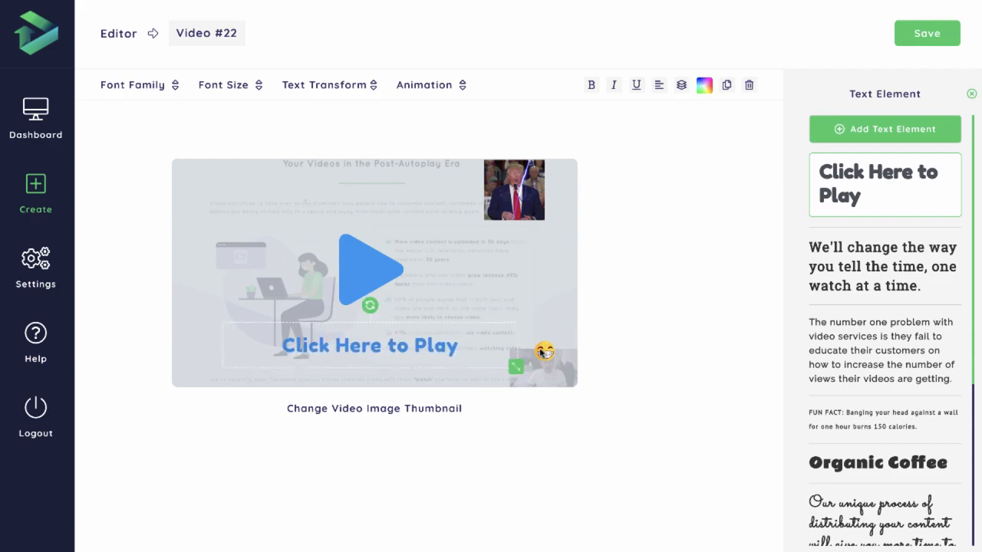
left_click_drag(544, 352, 481, 349)
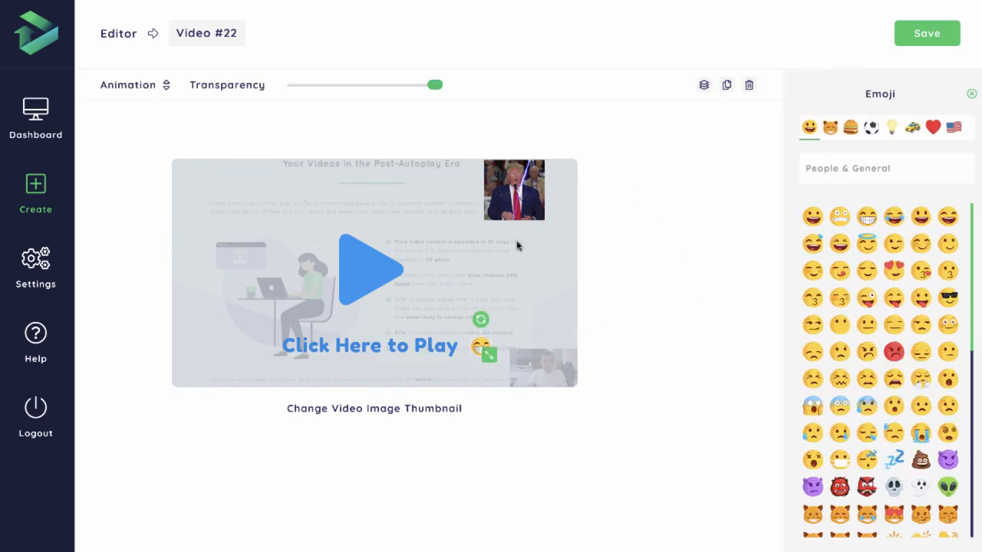
left_click(521, 295)
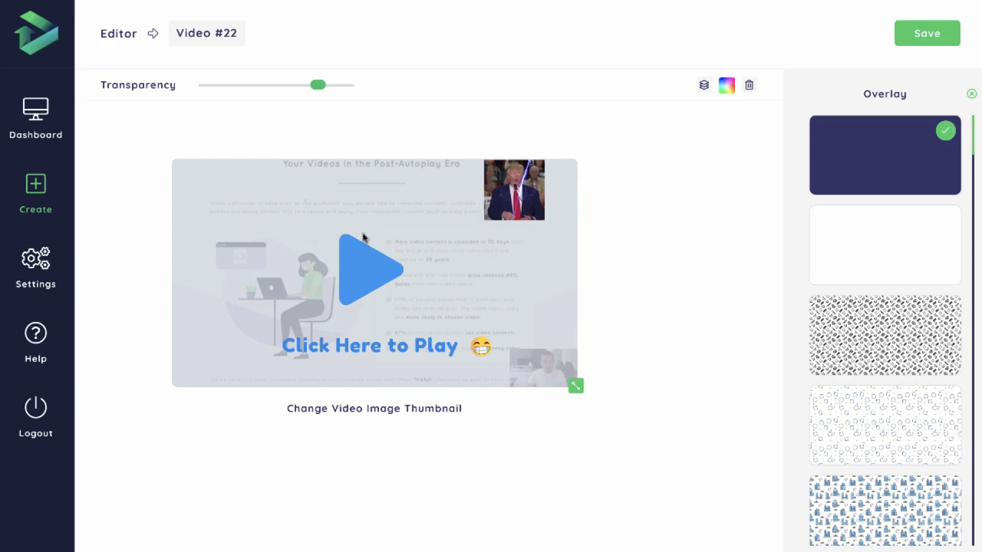
- Apply the Swing animation to the blue play button
left_click(379, 271)
mouse_move(143, 89)
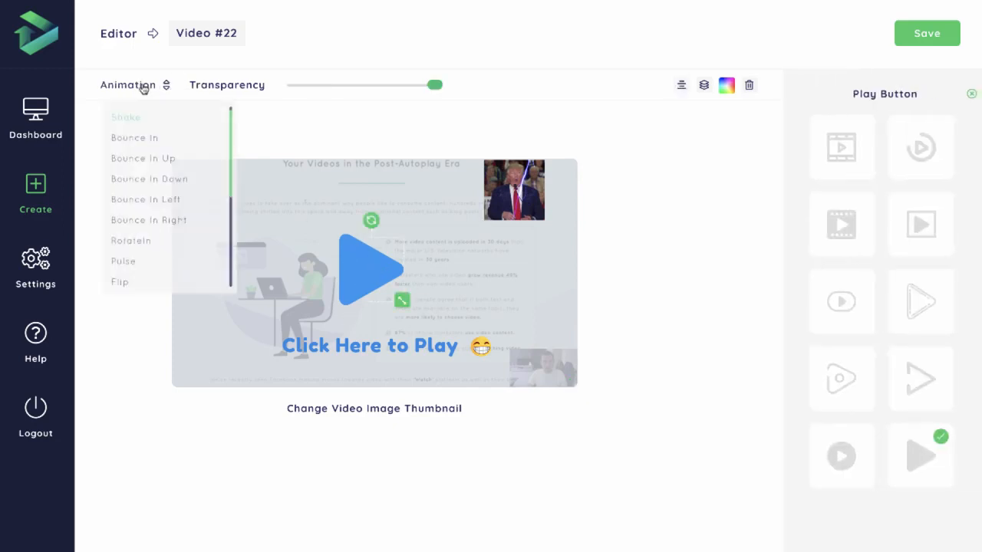
scroll(155, 224, "down", 1)
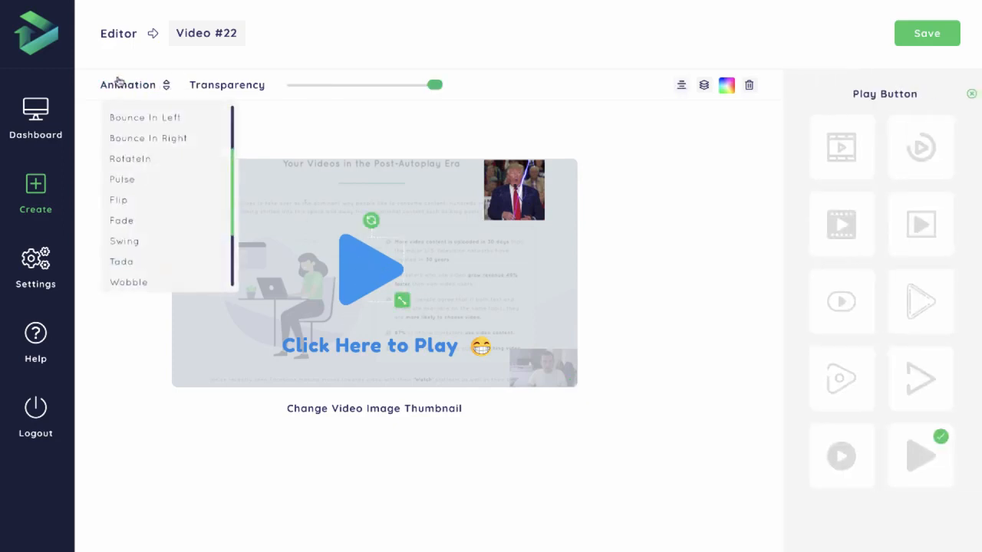
left_click(128, 244)
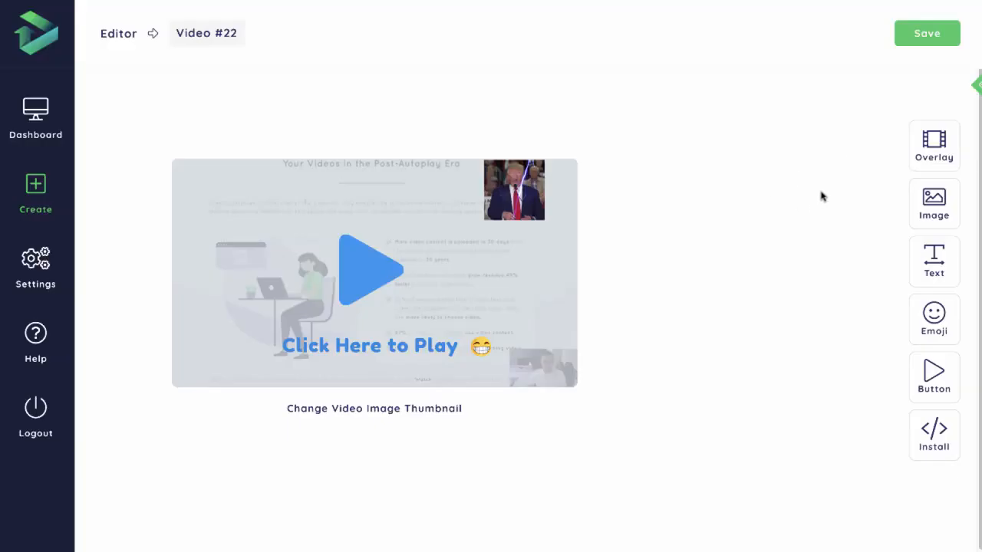
- Save the thumbnail settings, and open the video name for editing and save it as video #22
left_click(925, 33)
left_click(215, 32)
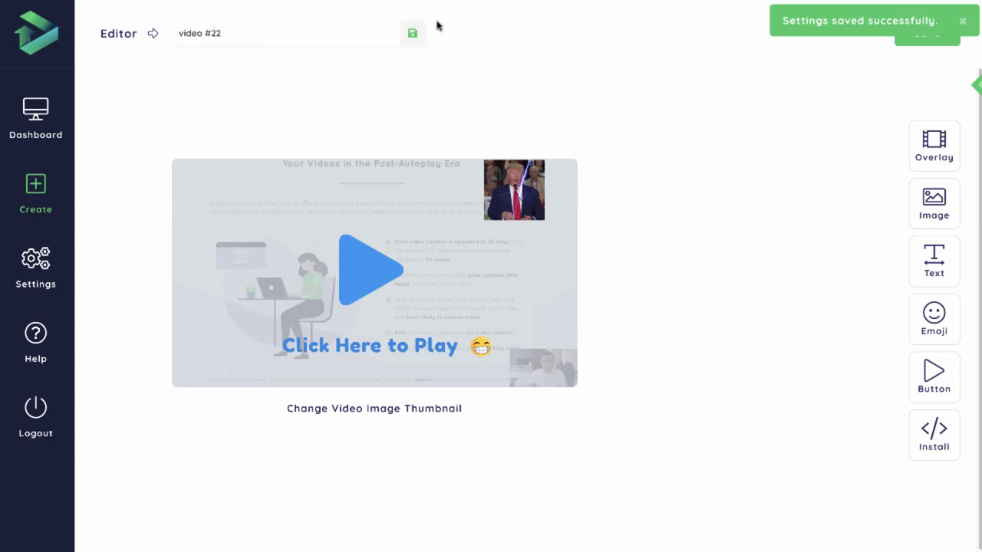
left_click(413, 33)
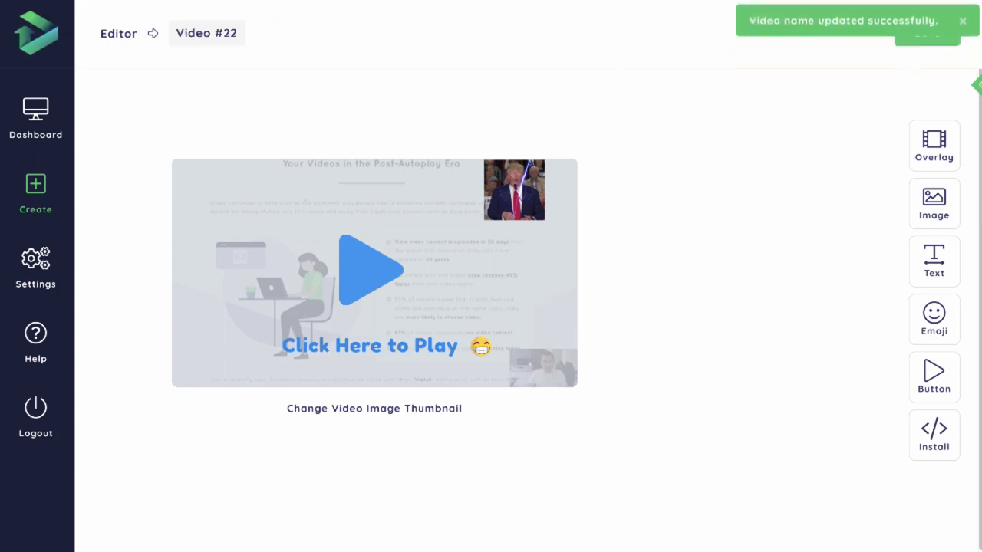
- Open the install code and highlight the embed script and the closing </body> tag it must be placed above
left_click(936, 446)
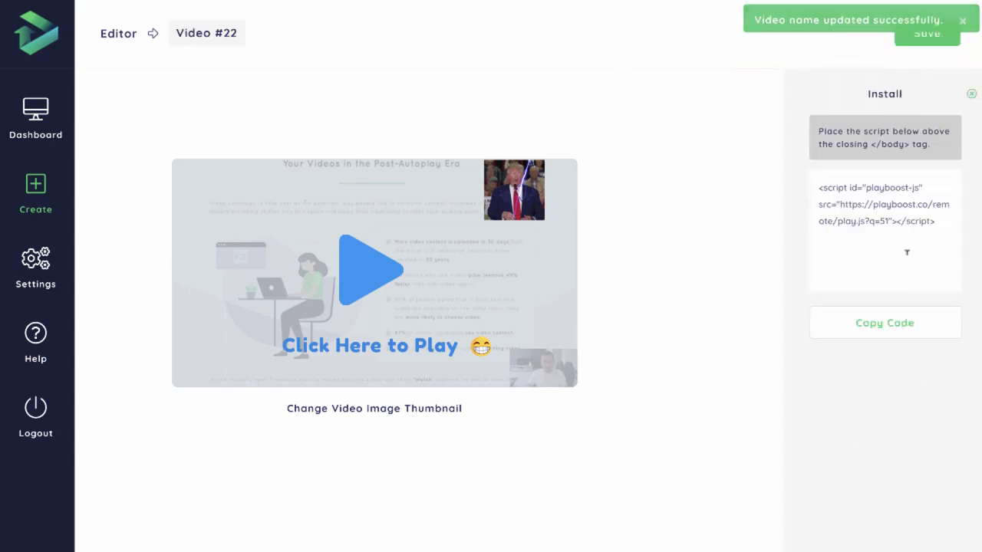
left_click_drag(941, 219, 819, 187)
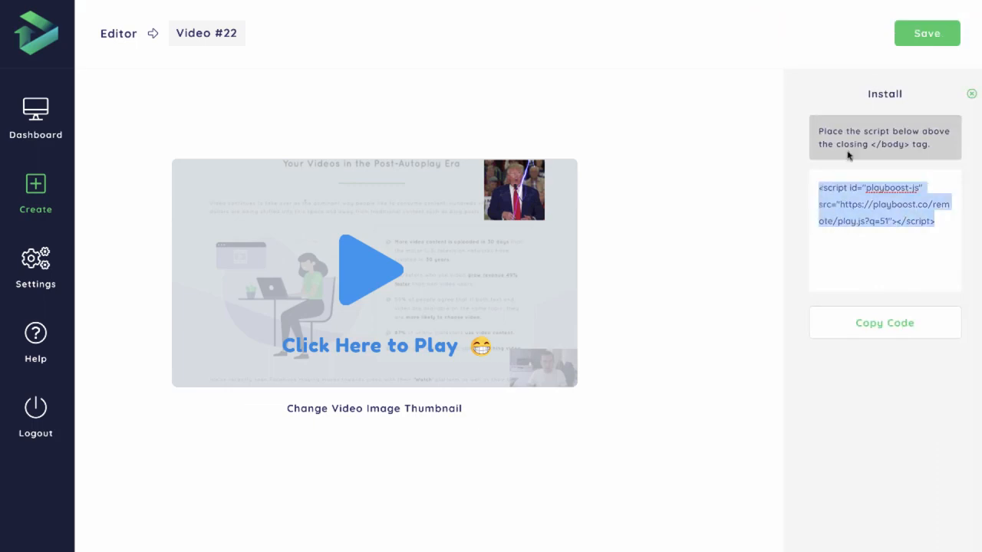
left_click_drag(871, 143, 909, 142)
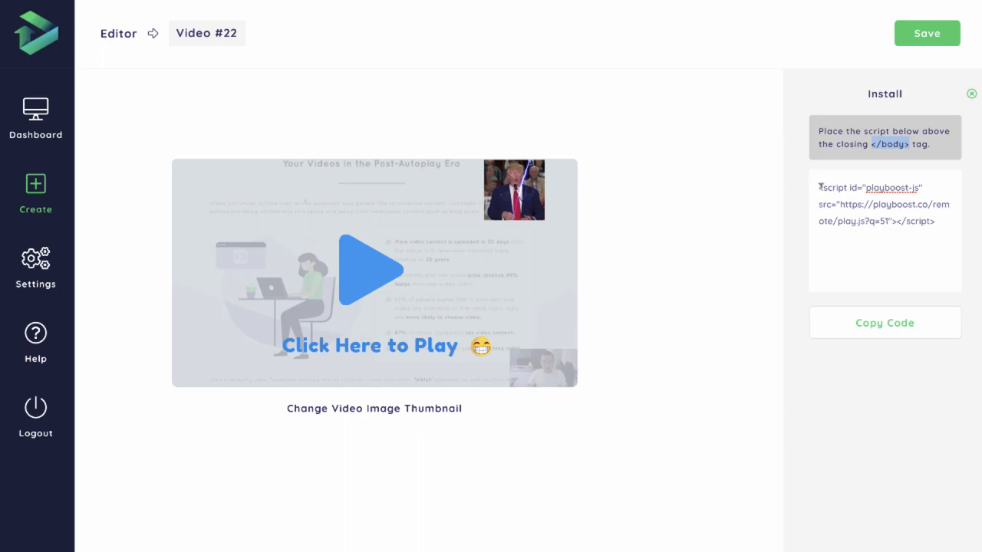
left_click_drag(820, 186, 935, 215)
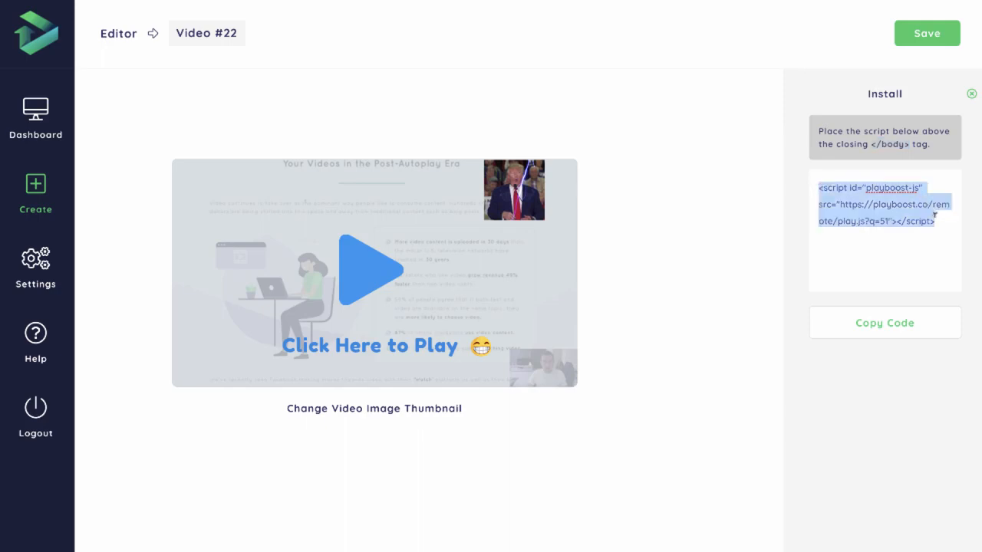